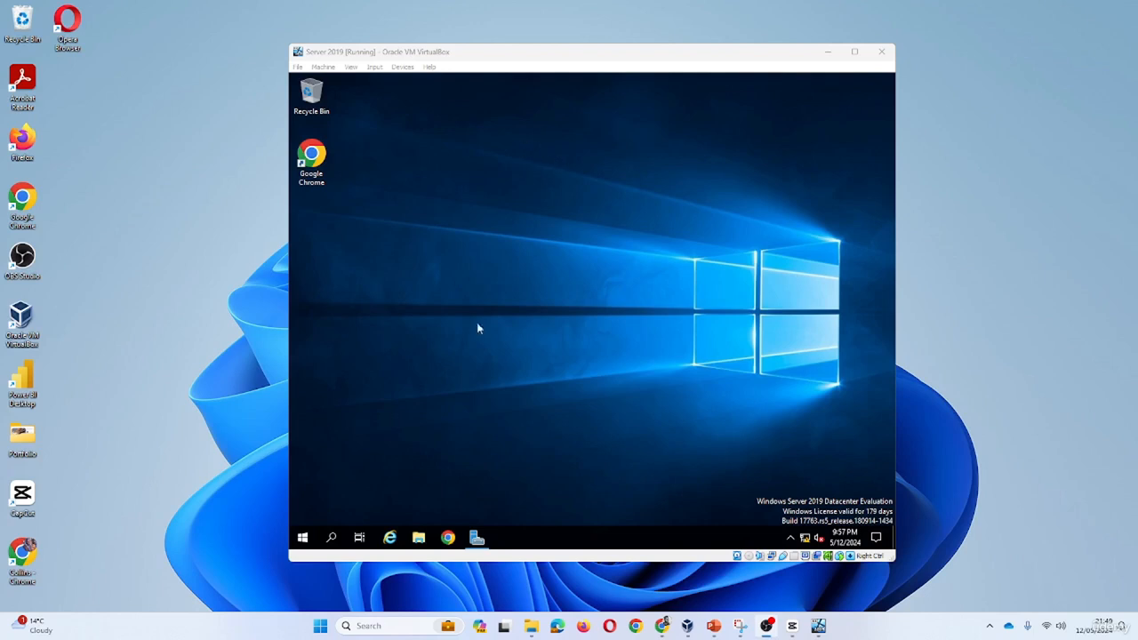
Start Active Directory Users and Computers from Windows Administrative Tools in the Start menu
{"action": "left_click", "coordinate": [317, 542]}
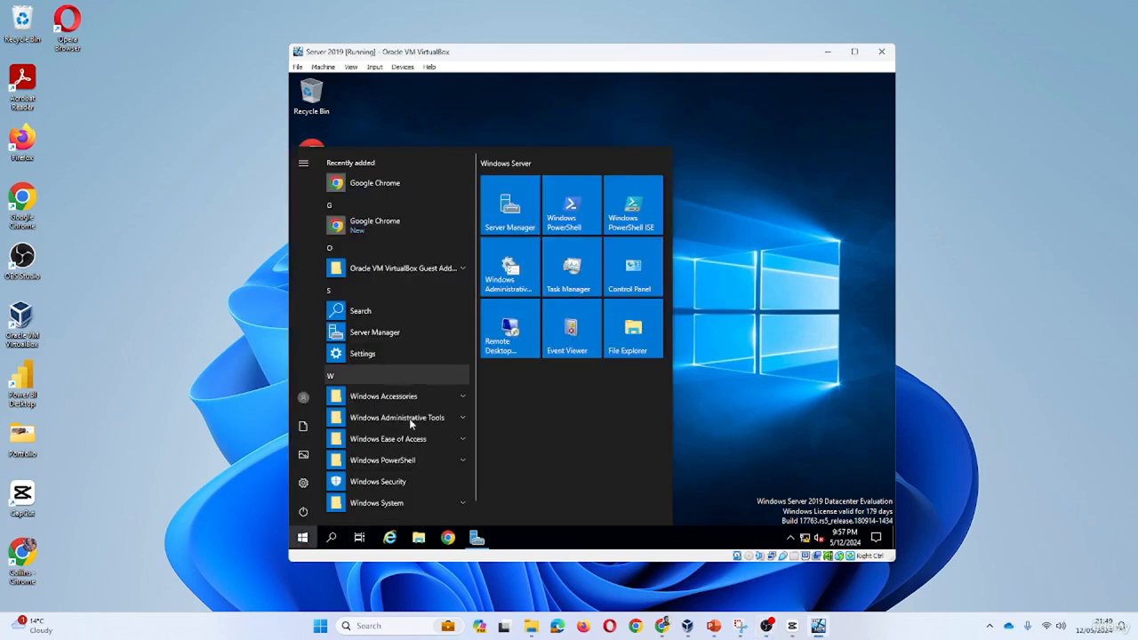
{"action": "left_click", "coordinate": [420, 418]}
{"action": "scroll", "coordinate": [418, 388], "scroll_direction": "down", "scroll_amount": 2}
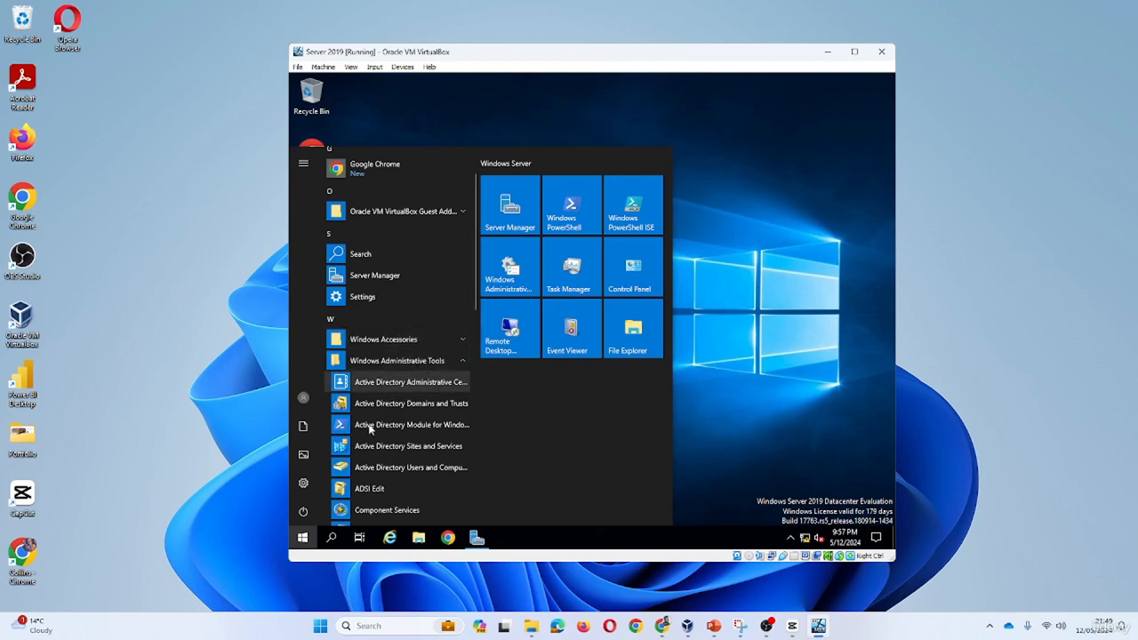
{"action": "left_click", "coordinate": [397, 471]}
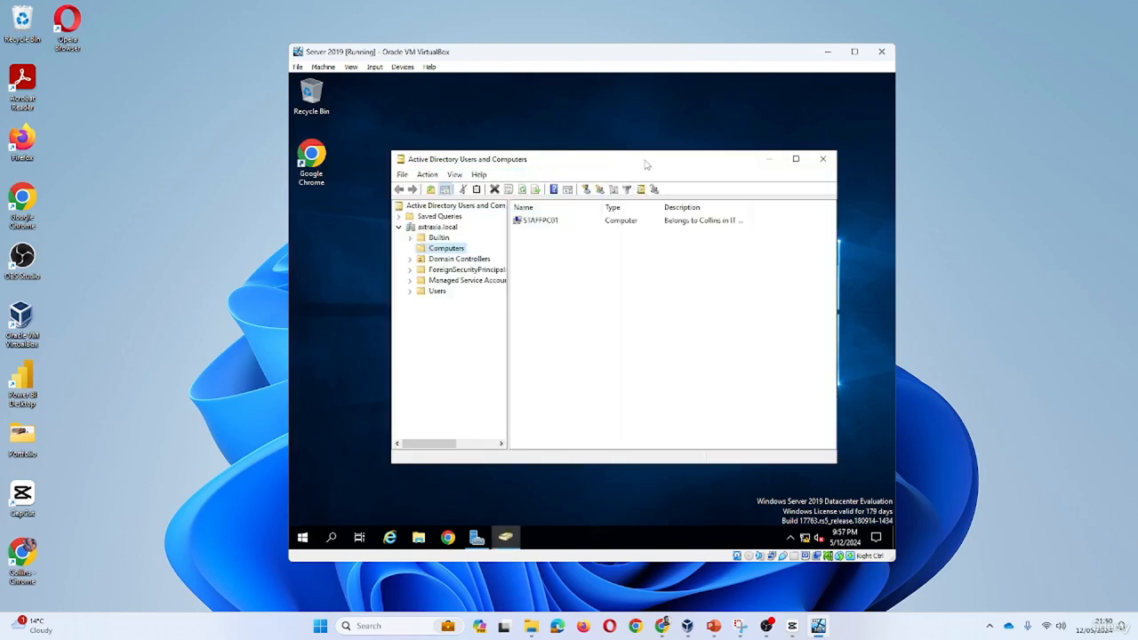
Expand the astrasia.local domain and show the contents of its Users container
{"action": "left_click_drag", "start_coordinate": [646, 162], "coordinate": [629, 153]}
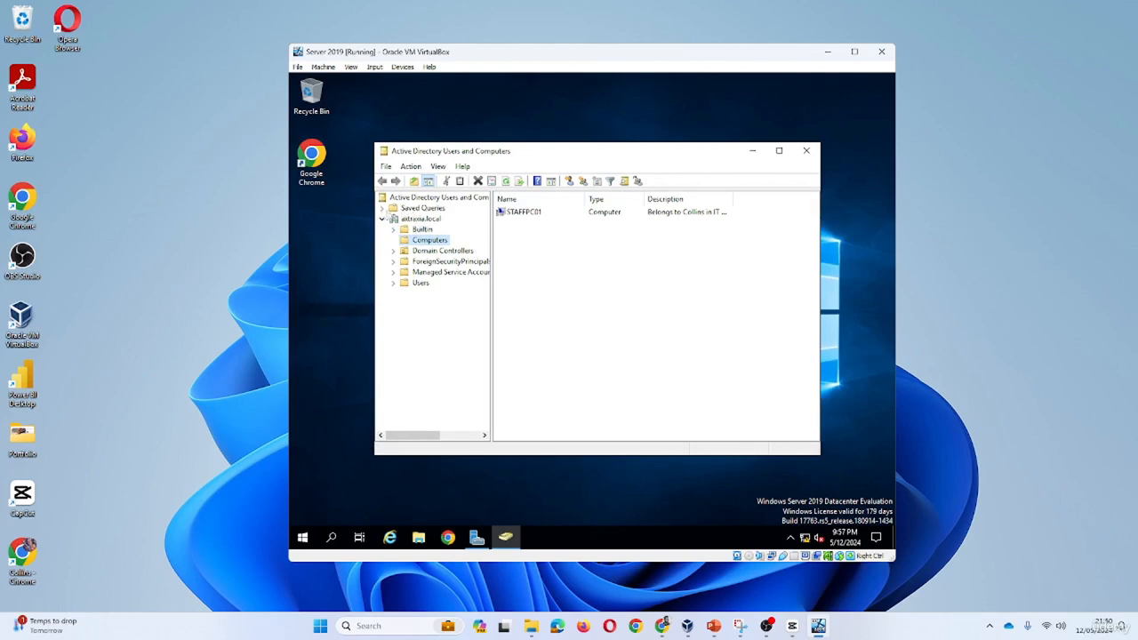
{"action": "left_click", "coordinate": [383, 219]}
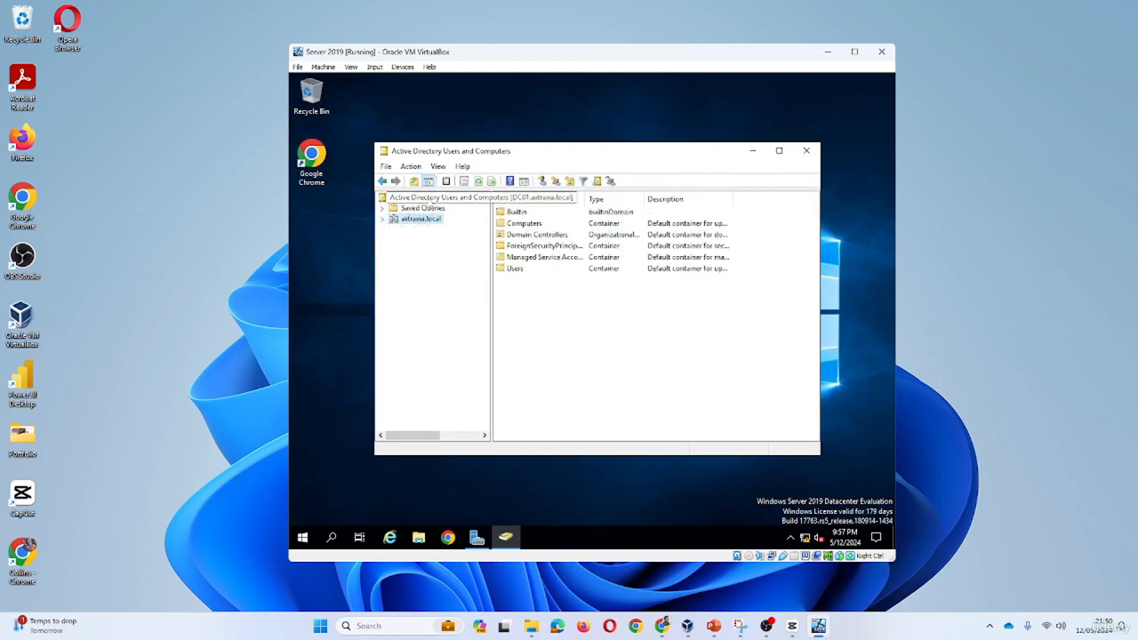
{"action": "left_click", "coordinate": [382, 221]}
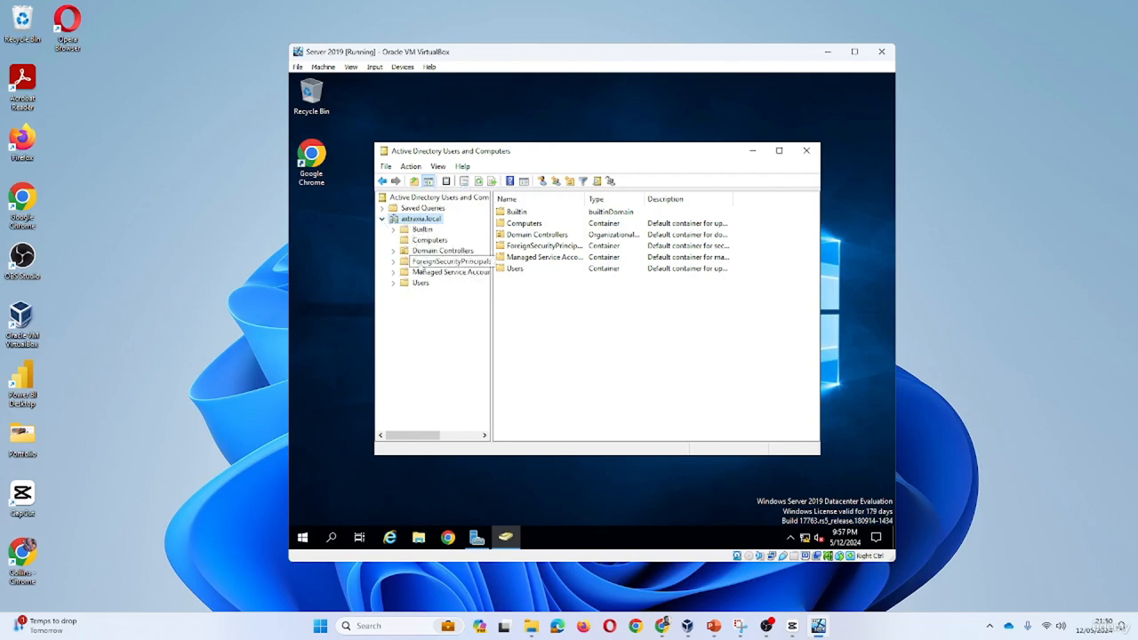
{"action": "left_click", "coordinate": [420, 285]}
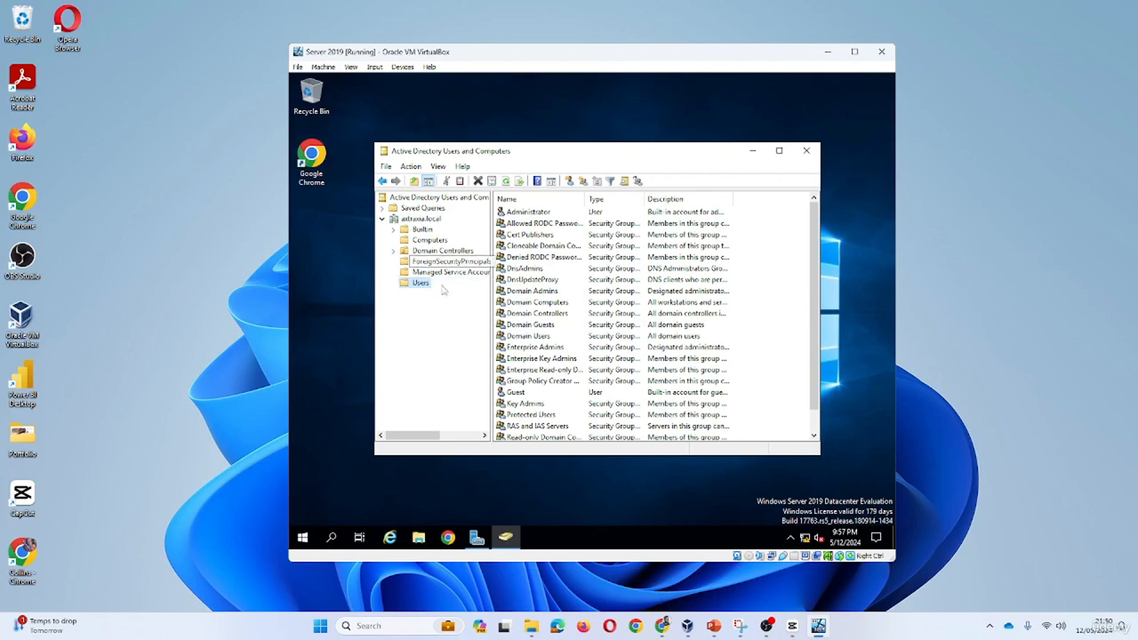
Open a New Object - User dialog in the astrasia.local Users container
{"action": "right_click", "coordinate": [422, 284]}
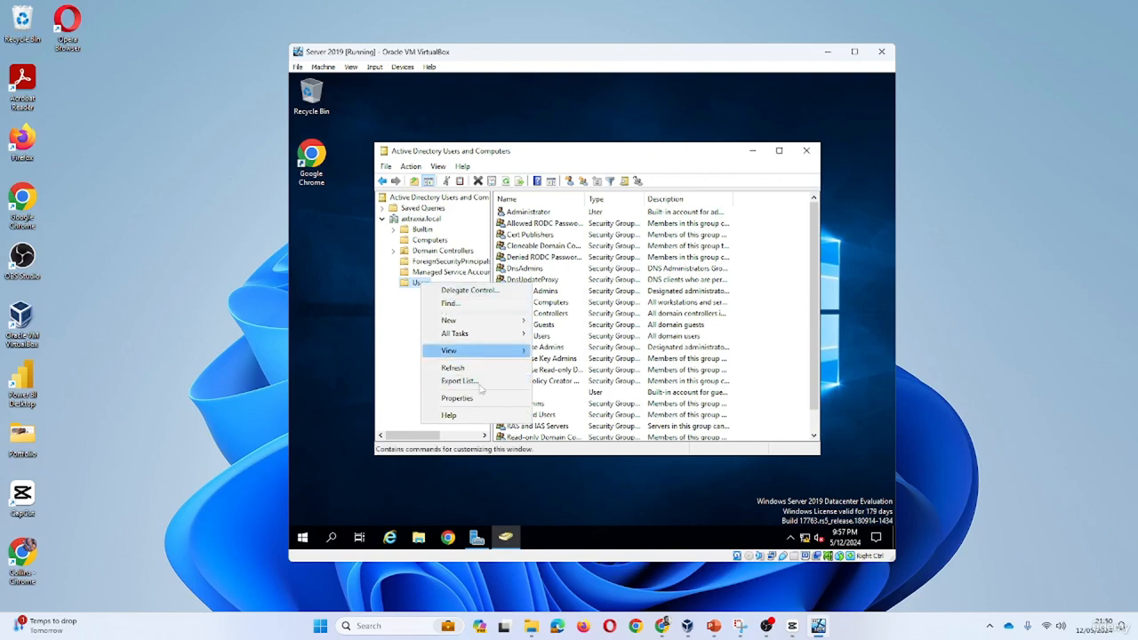
{"action": "mouse_move", "coordinate": [501, 321]}
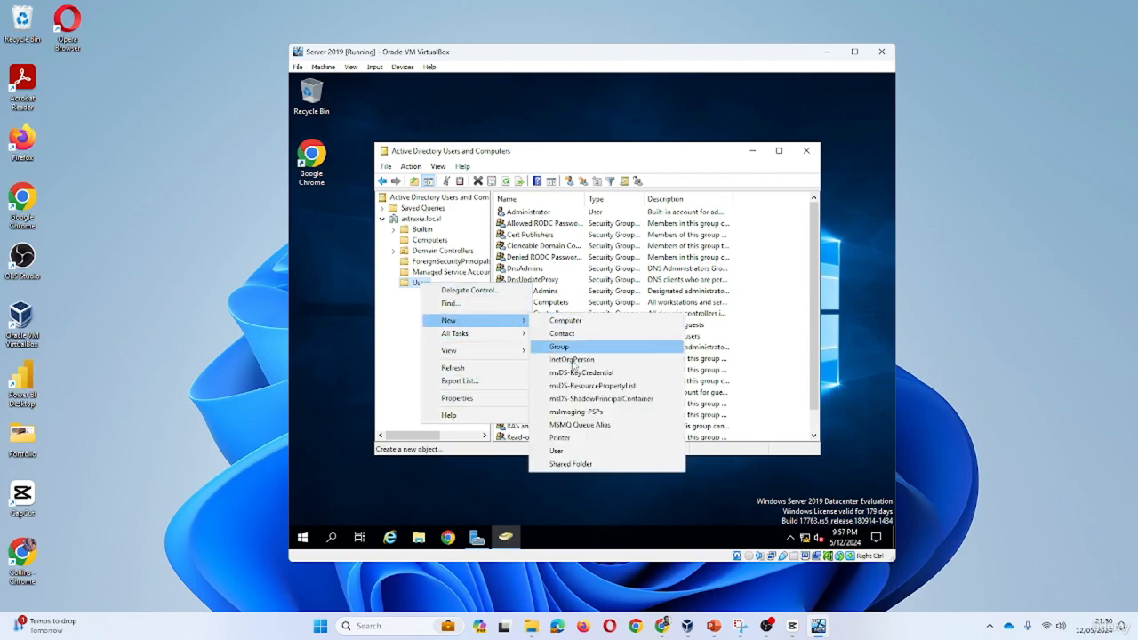
{"action": "left_click", "coordinate": [562, 451]}
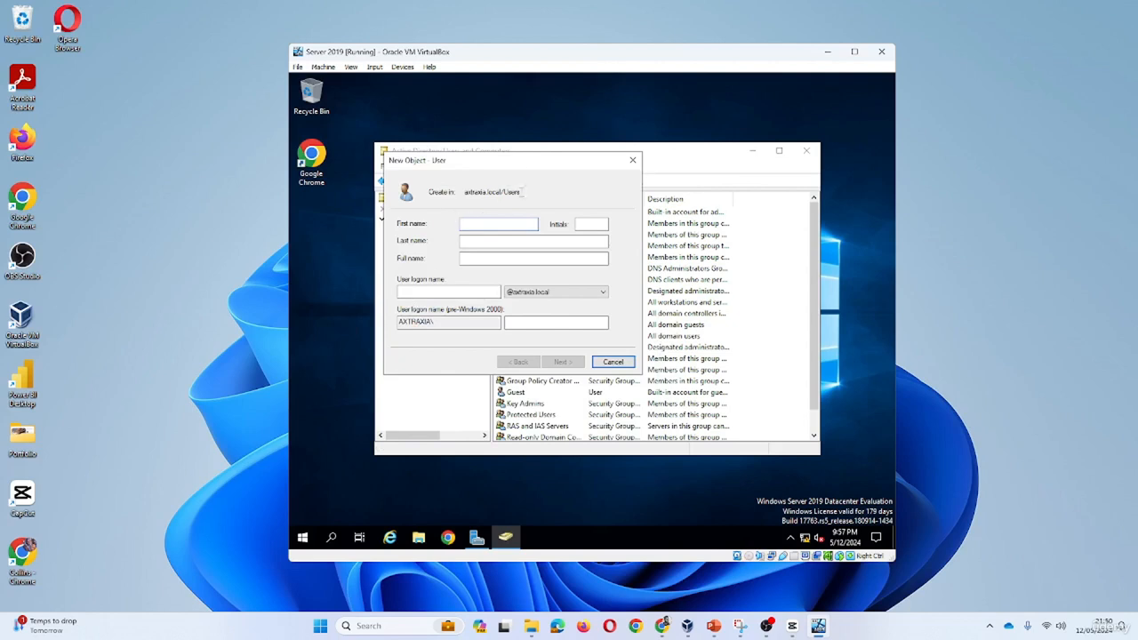
{"action": "left_click_drag", "start_coordinate": [545, 166], "coordinate": [642, 209]}
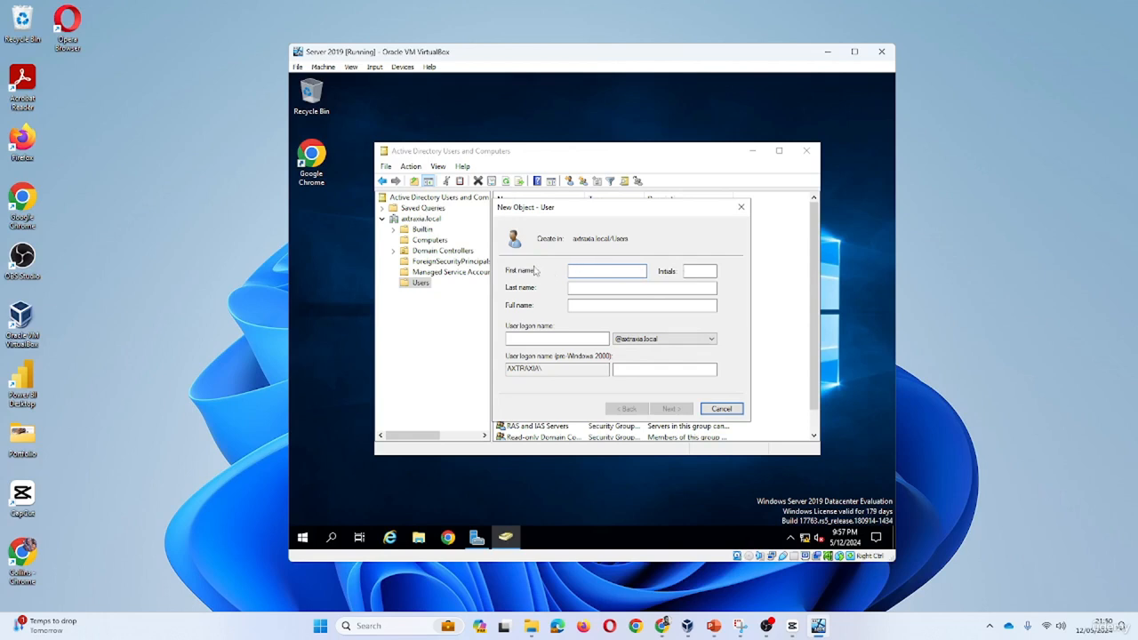
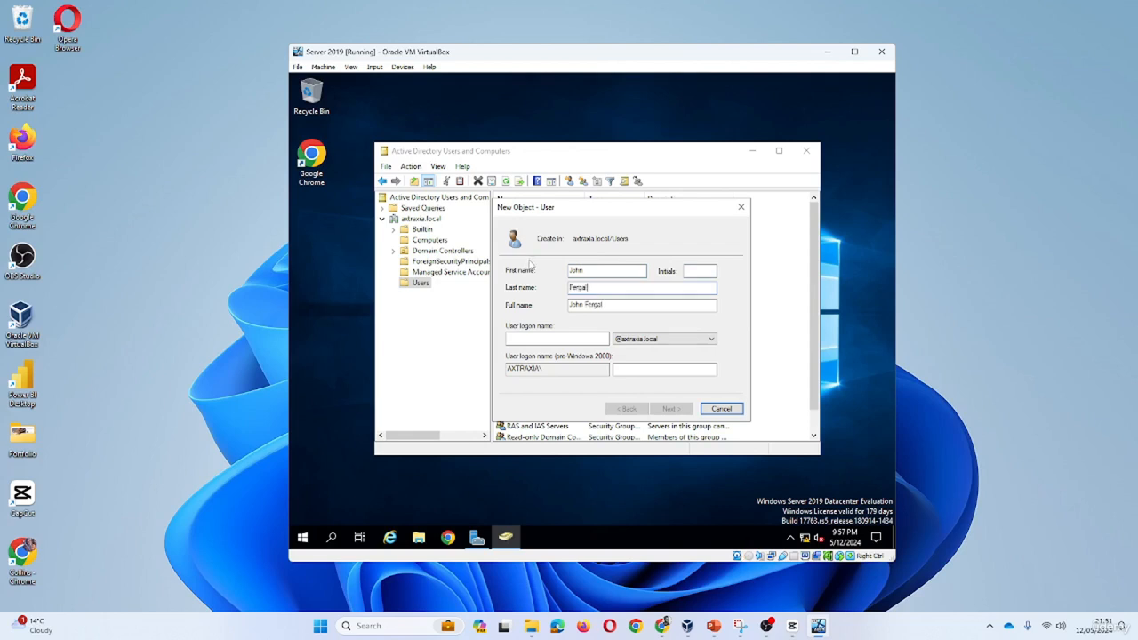
{"action": "left_click", "coordinate": [576, 338]}
{"action": "left_click", "coordinate": [570, 342]}
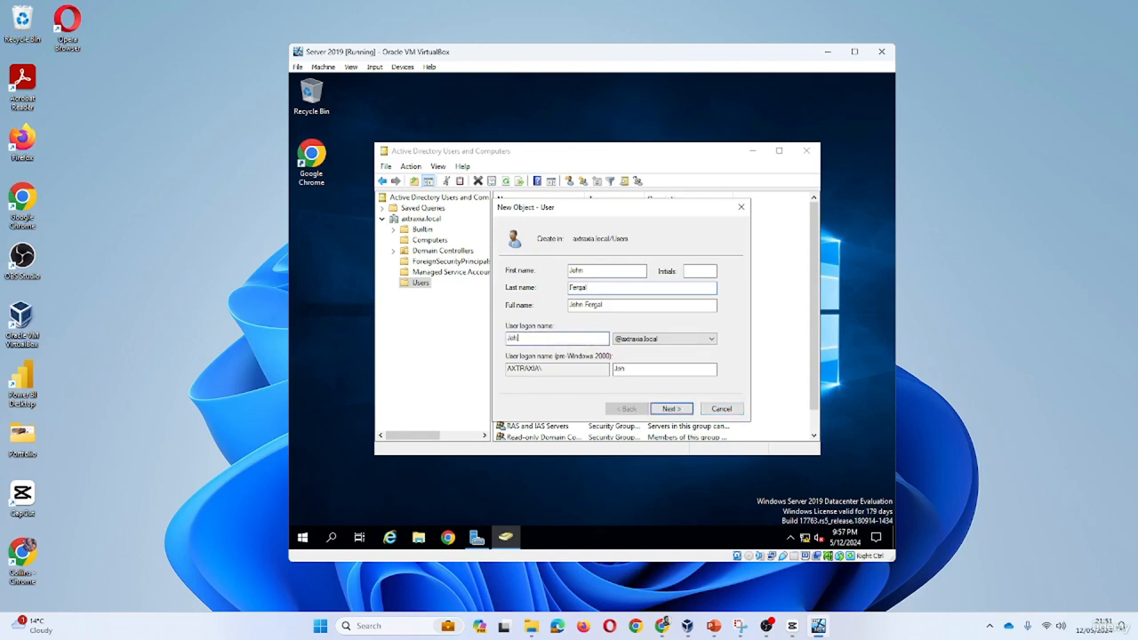
{"action": "left_click", "coordinate": [647, 343]}
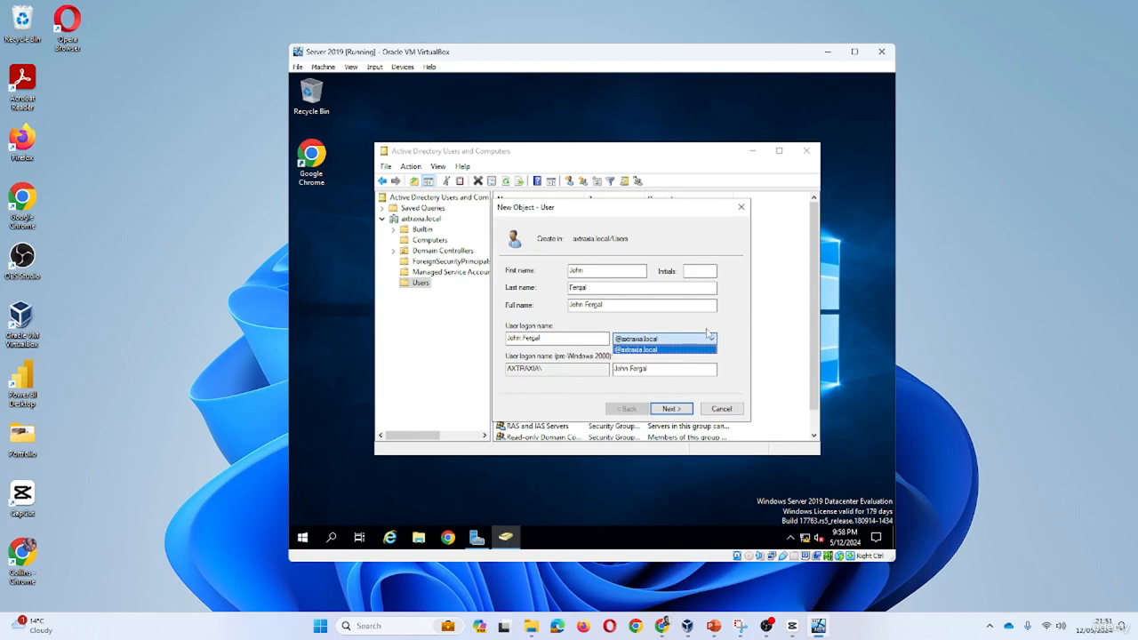
{"action": "left_click", "coordinate": [651, 349]}
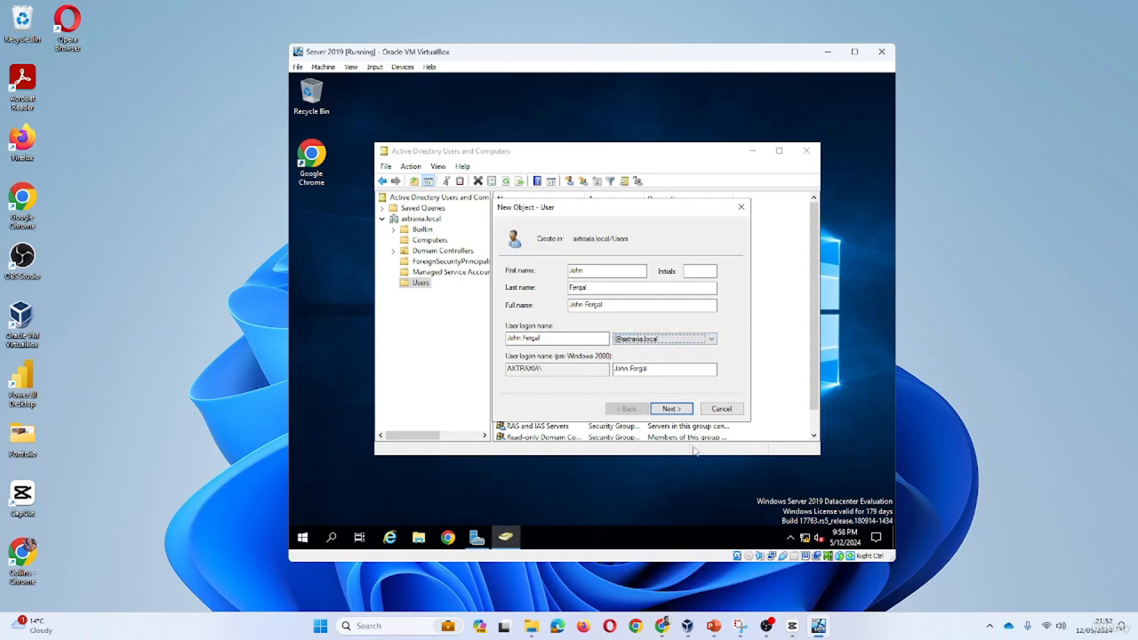
{"action": "left_click", "coordinate": [672, 409]}
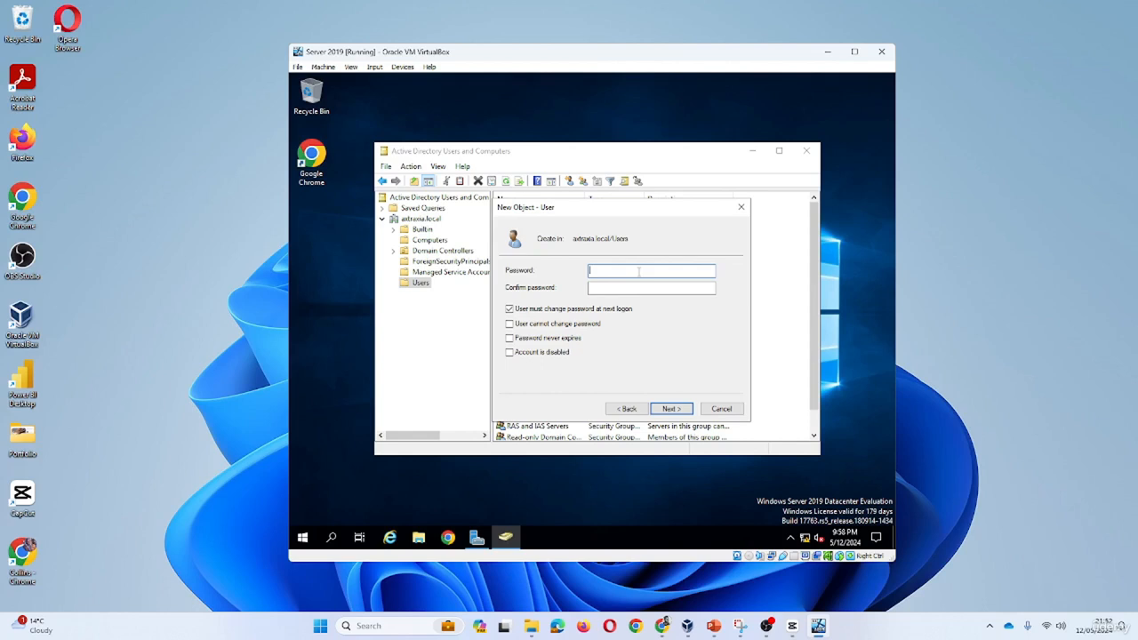
Enter and confirm the account password, and advance to the summary page
{"action": "type", "text": "••••••••"}
{"action": "key", "text": "Tab"}
{"action": "type", "text": "••••••••"}
{"action": "left_click", "coordinate": [675, 411]}
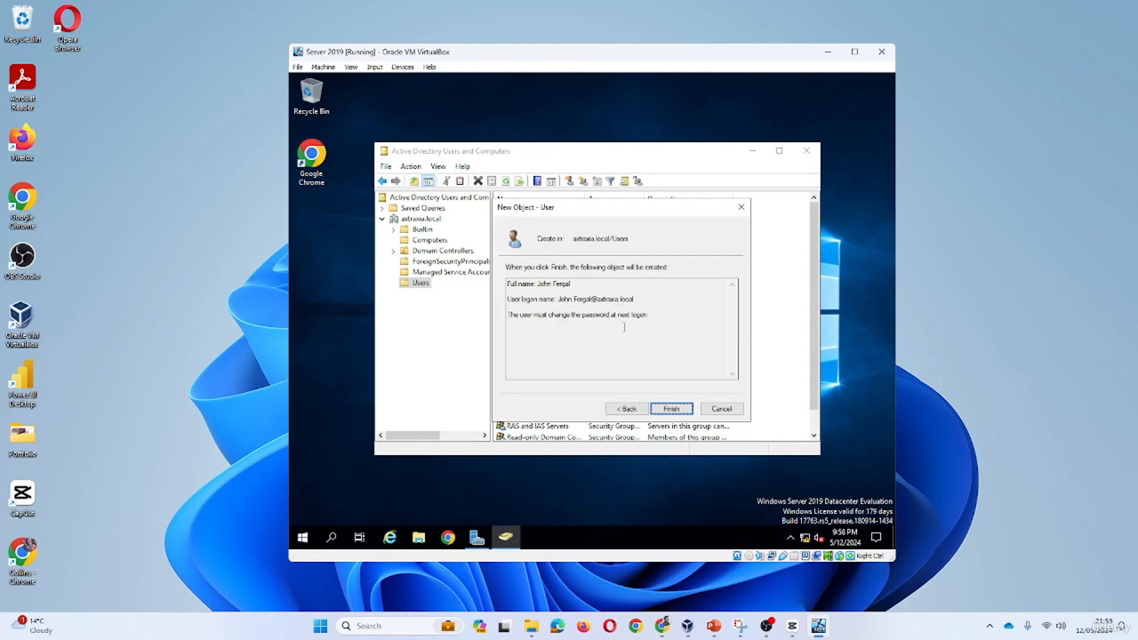
Finish creating the account and select the new user in the Users list
{"action": "left_click", "coordinate": [672, 411]}
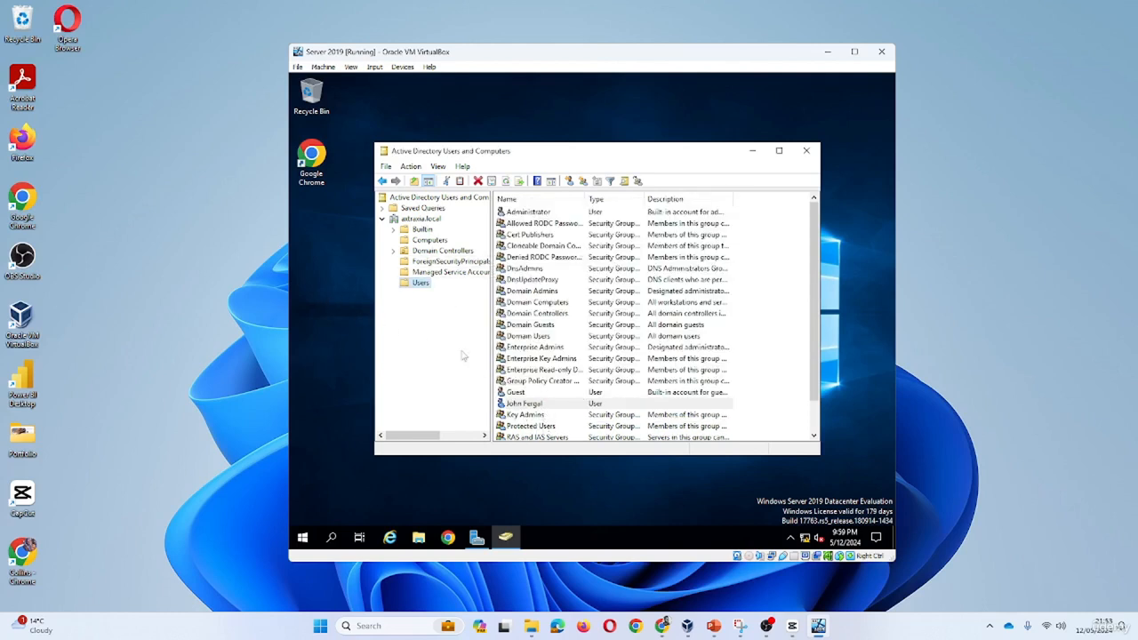
{"action": "right_click", "coordinate": [434, 286]}
{"action": "mouse_move", "coordinate": [471, 322]}
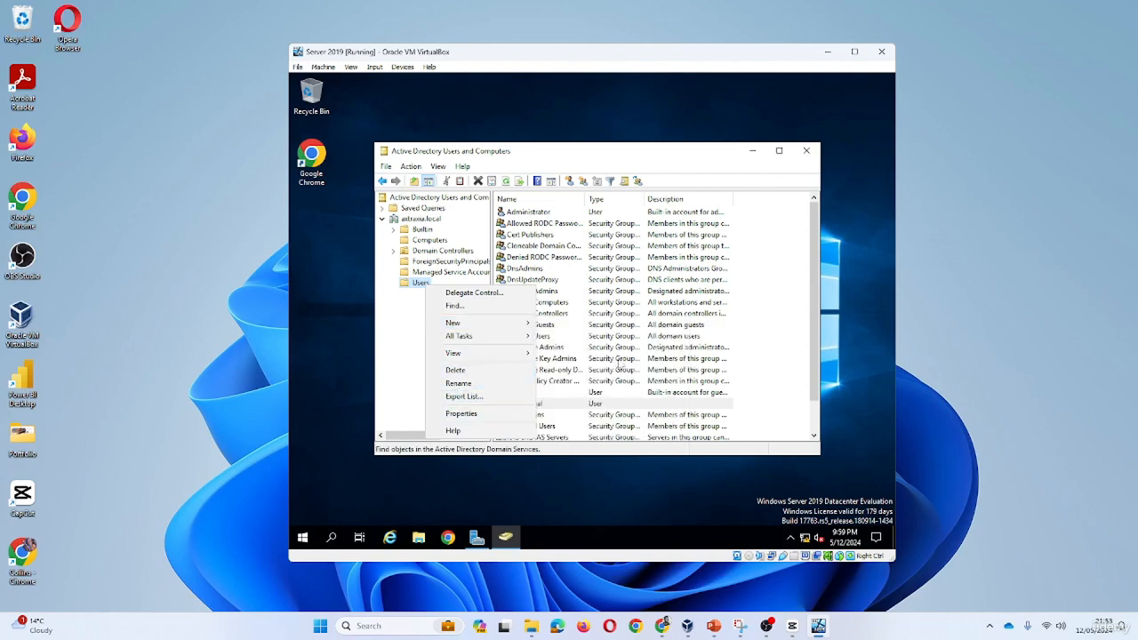
{"action": "left_click", "coordinate": [539, 416]}
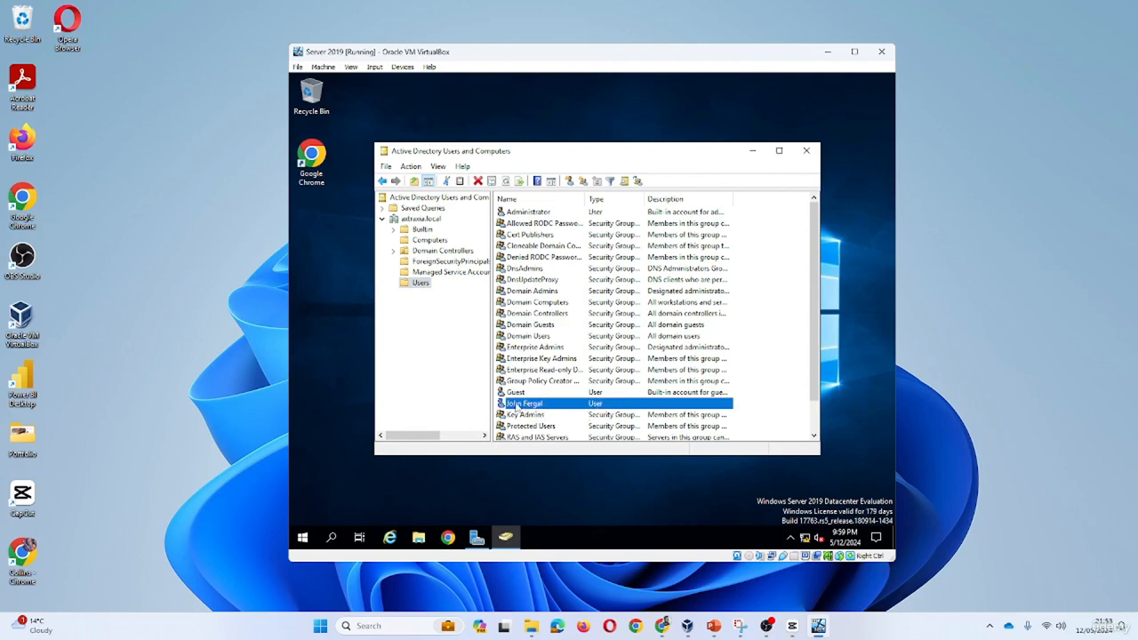
{"action": "right_click", "coordinate": [532, 405]}
{"action": "left_click", "coordinate": [546, 221]}
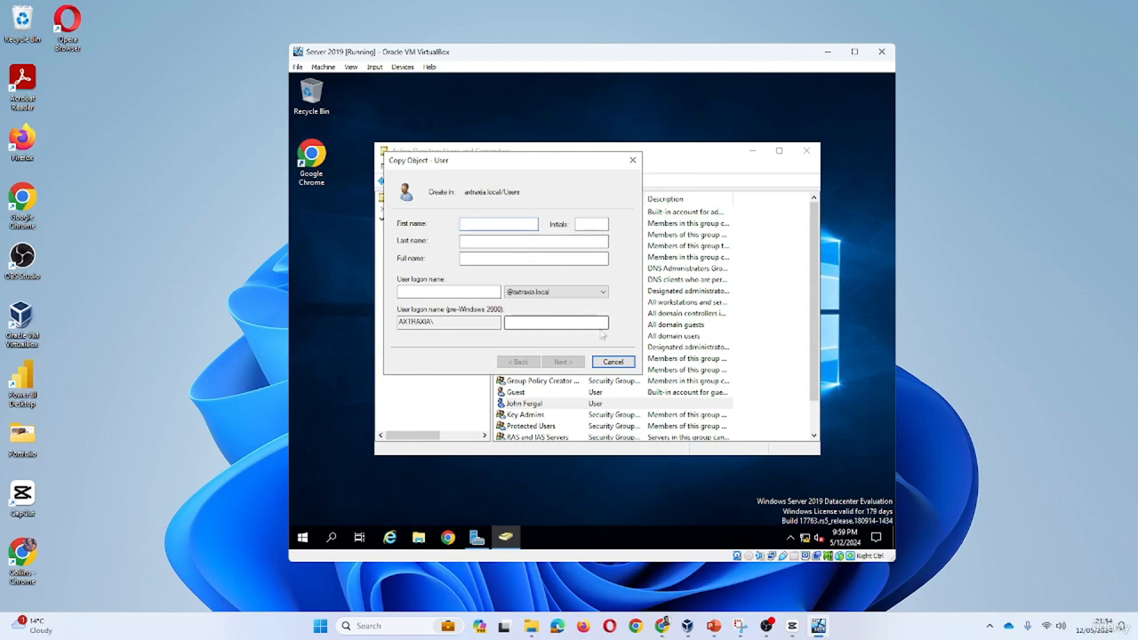
{"action": "left_click", "coordinate": [614, 362]}
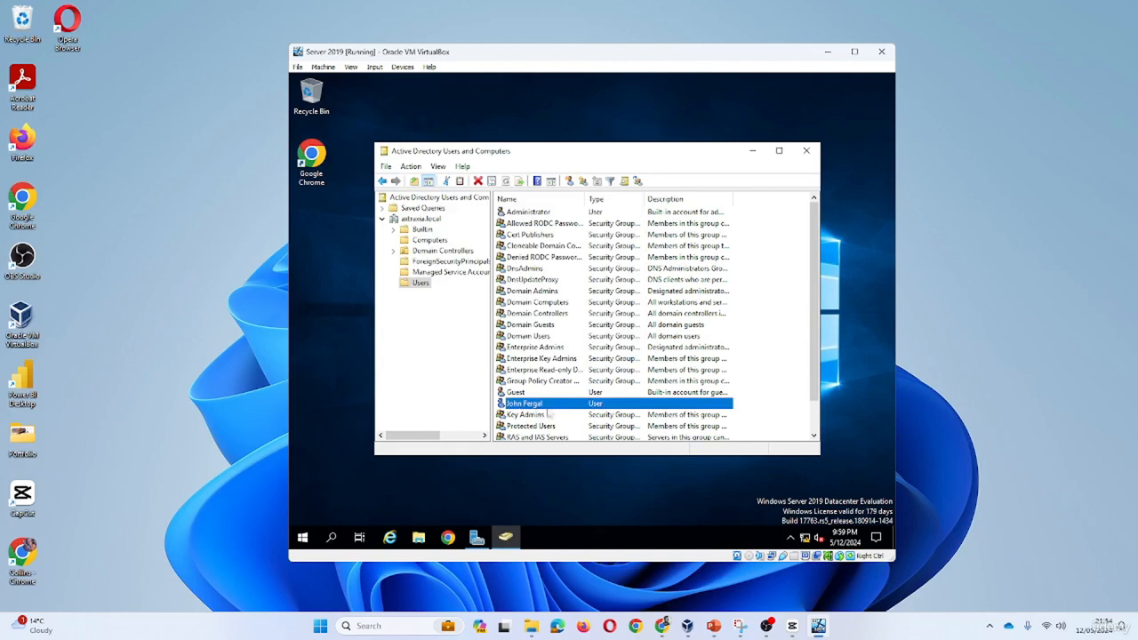
Open the user's properties and set description Marketing Manager and office Dublin
{"action": "double_click", "coordinate": [524, 403]}
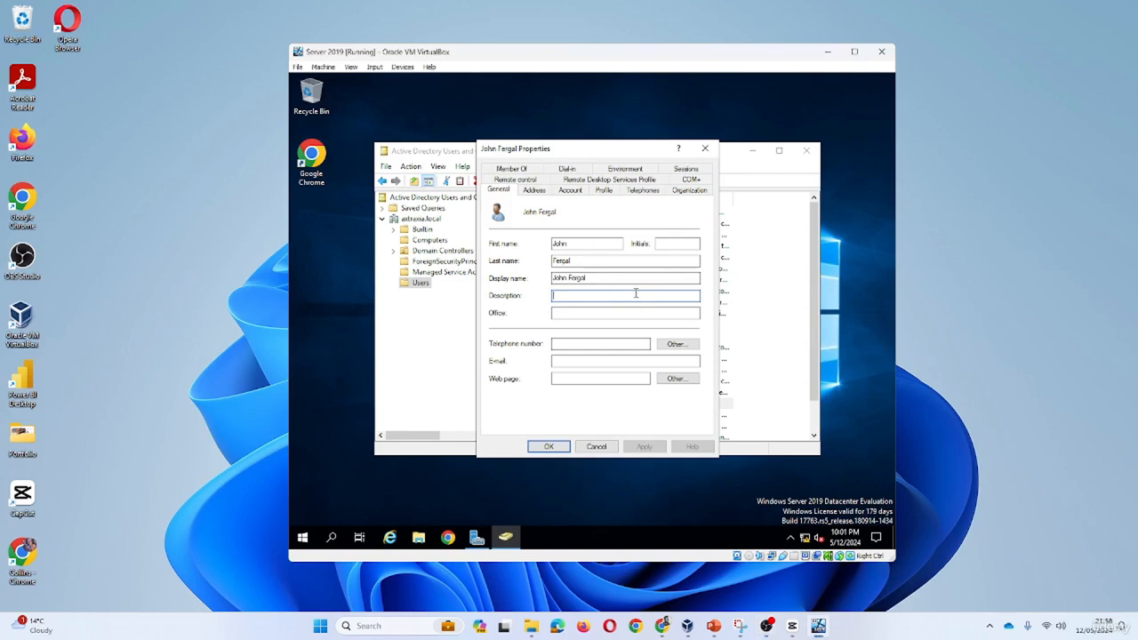
{"action": "type", "text": "HR"}
{"action": "key", "text": "BackSpace"}
{"action": "key", "text": "BackSpace"}
{"action": "type", "text": "Marketing Manager"}
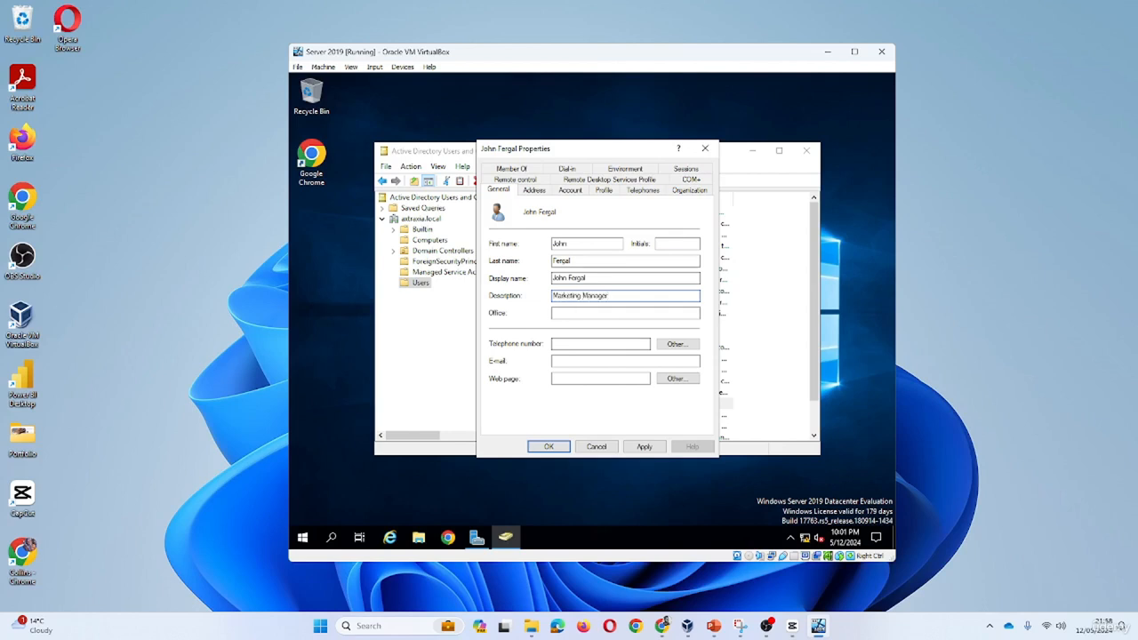
{"action": "key", "text": "Tab"}
{"action": "type", "text": "Dul"}
Add the user's telephone number and e-mail address
{"action": "left_click", "coordinate": [628, 343]}
{"action": "type", "text": "0"}
{"action": "left_click", "coordinate": [620, 359]}
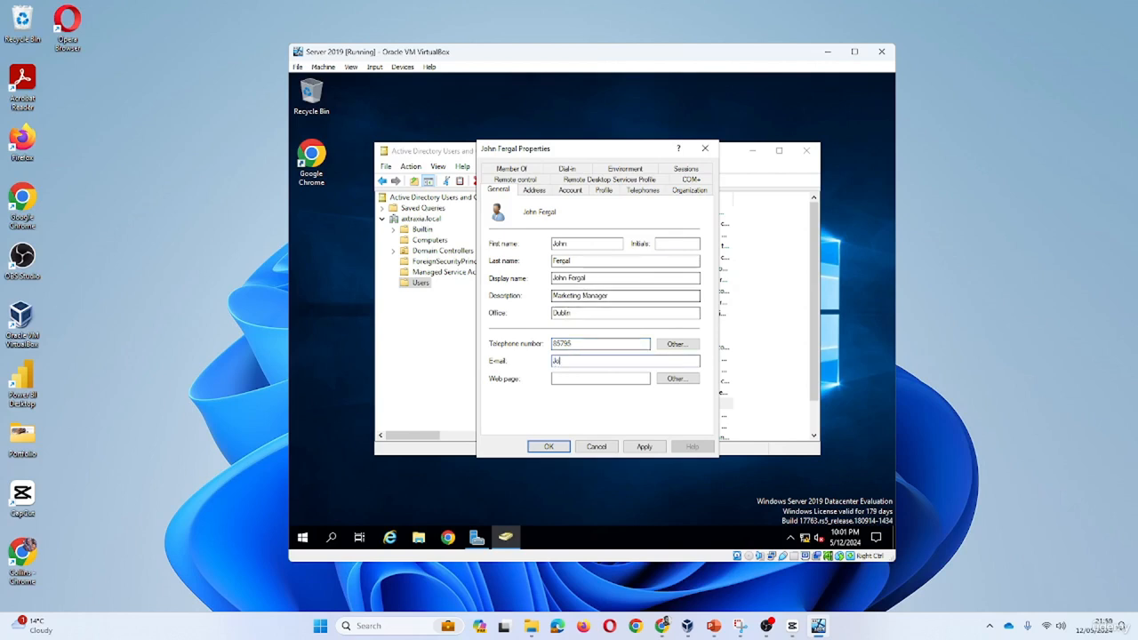
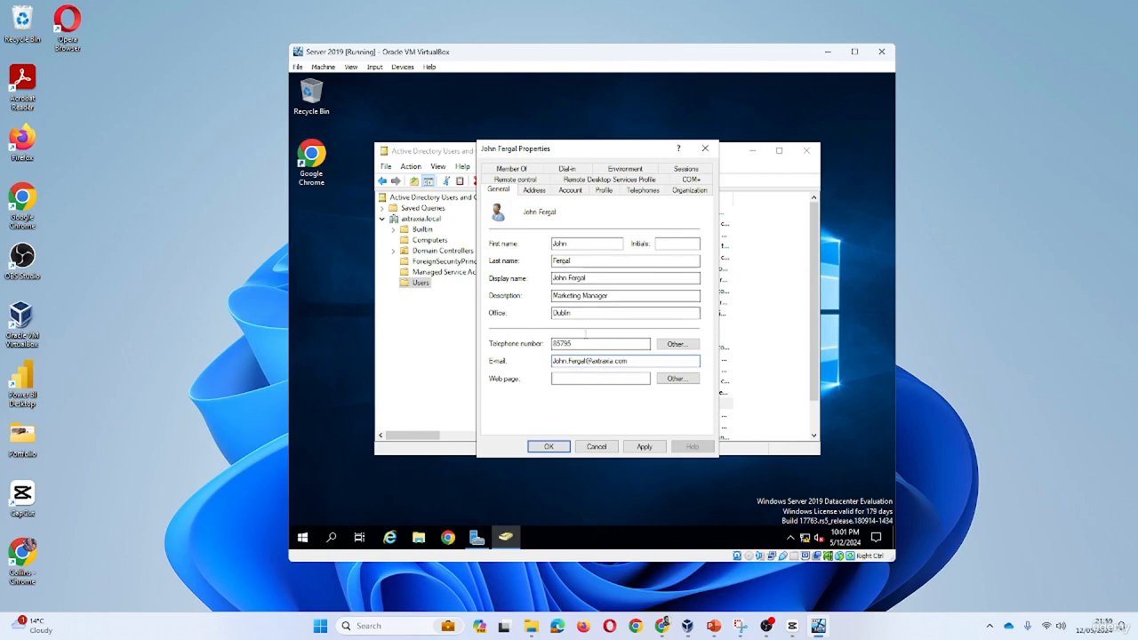
{"action": "left_click", "coordinate": [537, 191]}
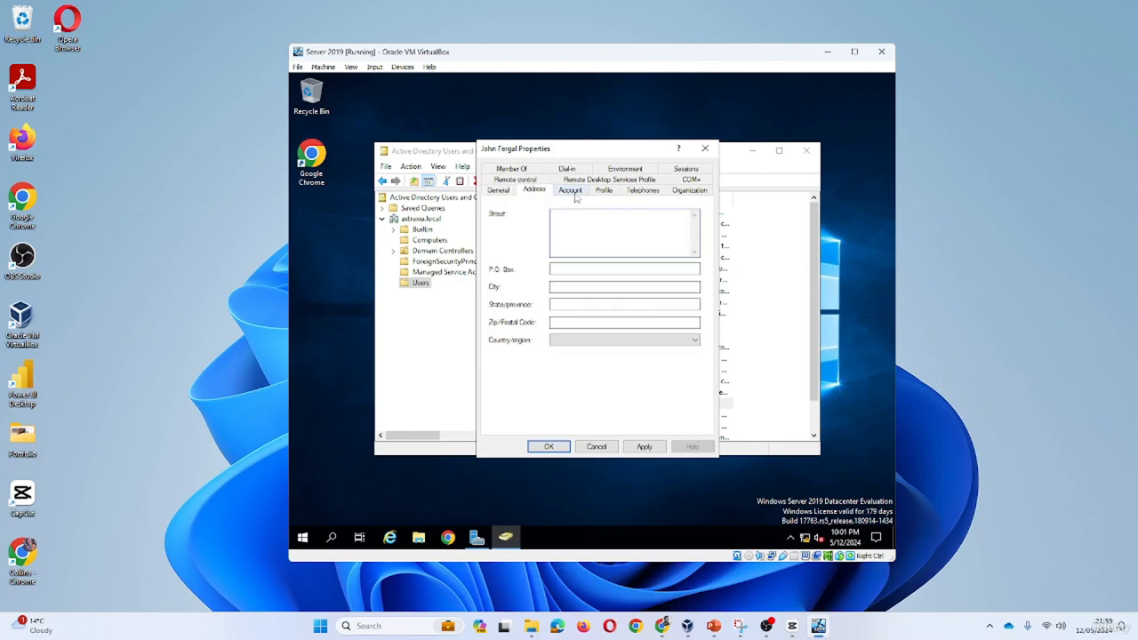
Go through the Account, Profile and Telephones tabs to the Organization tab
{"action": "left_click", "coordinate": [574, 192]}
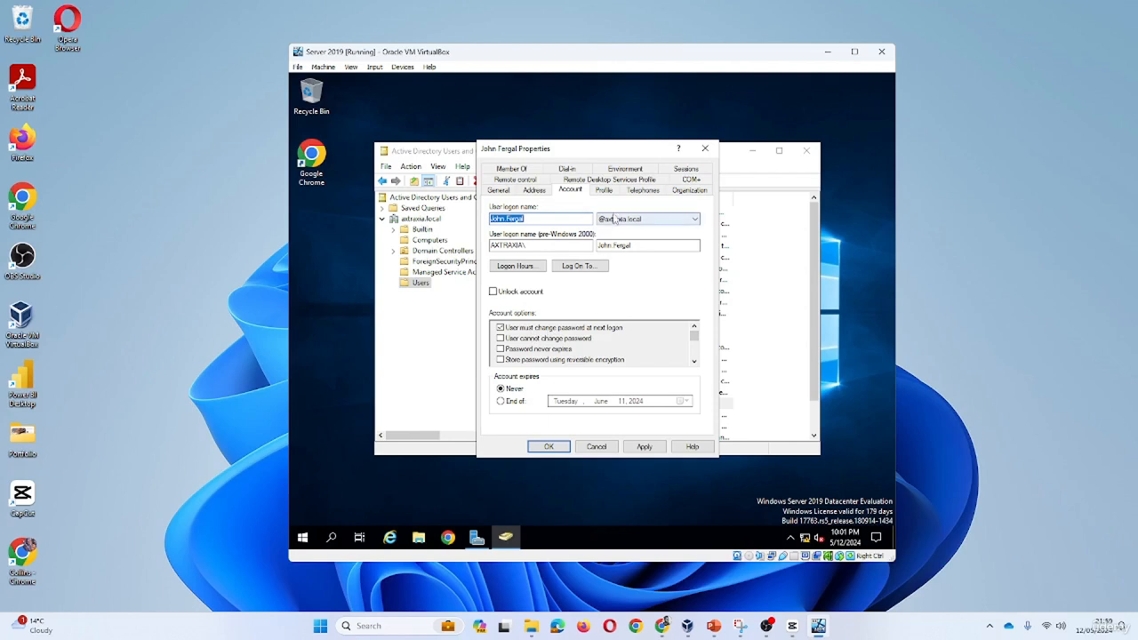
{"action": "left_click", "coordinate": [605, 190]}
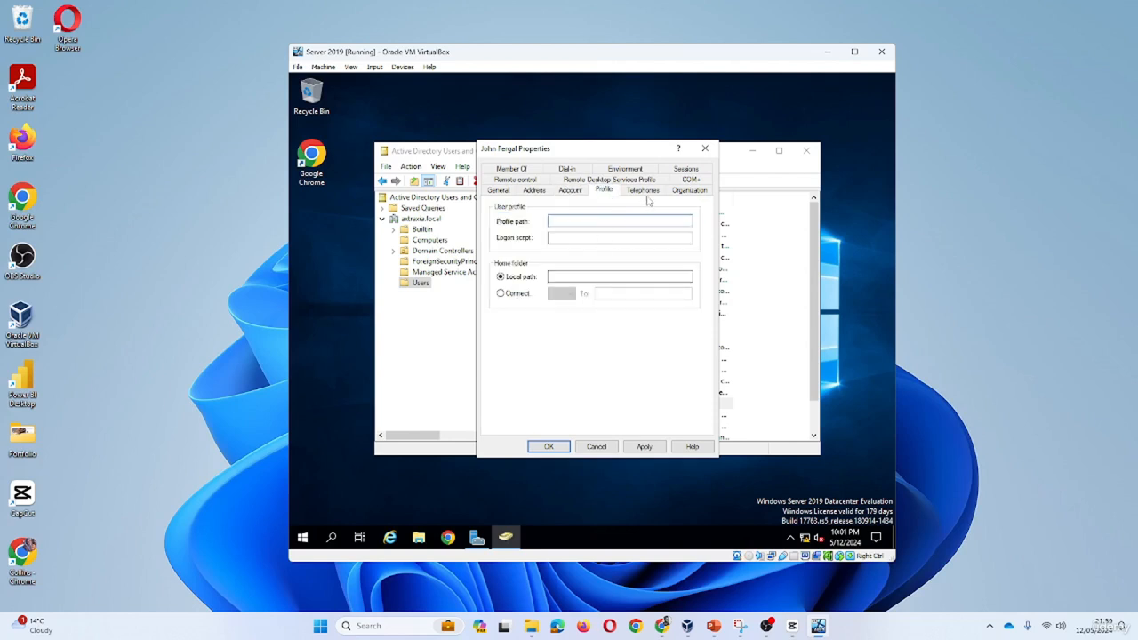
{"action": "left_click", "coordinate": [644, 191]}
{"action": "left_click", "coordinate": [574, 228]}
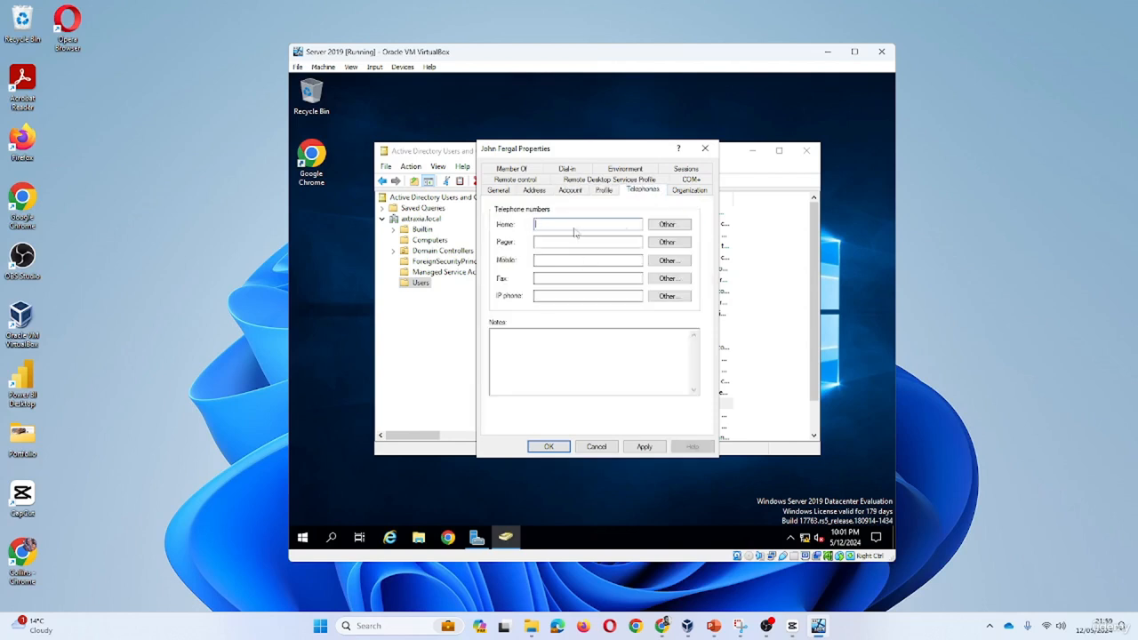
{"action": "left_click", "coordinate": [692, 192]}
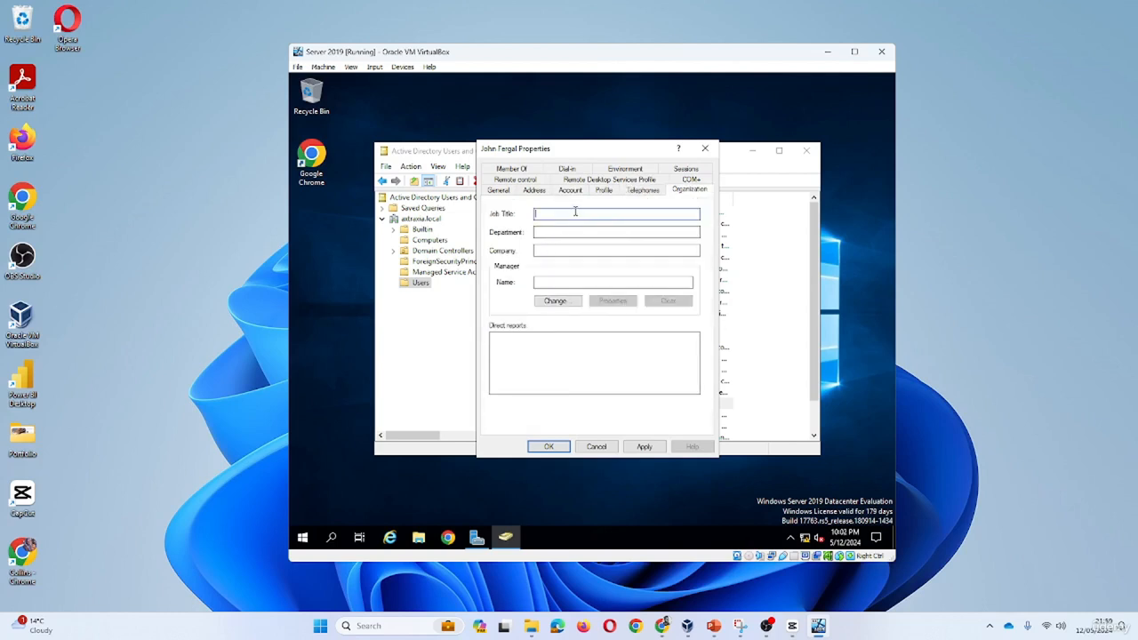
{"action": "type", "text": "Marketing"}
{"action": "type", "text": " ma"}
{"action": "type", "text": "M"}
{"action": "type", "text": "anager"}
Set job title Marketing Manager, department Sales & Marketing, company AXTRAXIA, and apply
{"action": "left_click", "coordinate": [566, 232]}
{"action": "key", "text": "BackSpace"}
{"action": "type", "text": "Marketing"}
{"action": "left_click", "coordinate": [601, 250]}
{"action": "type", "text": "AXTRAXIA"}
{"action": "left_click", "coordinate": [643, 447]}
Close the properties with OK, copy the user, and enter the new user's names and dotted logon name
{"action": "left_click", "coordinate": [548, 447]}
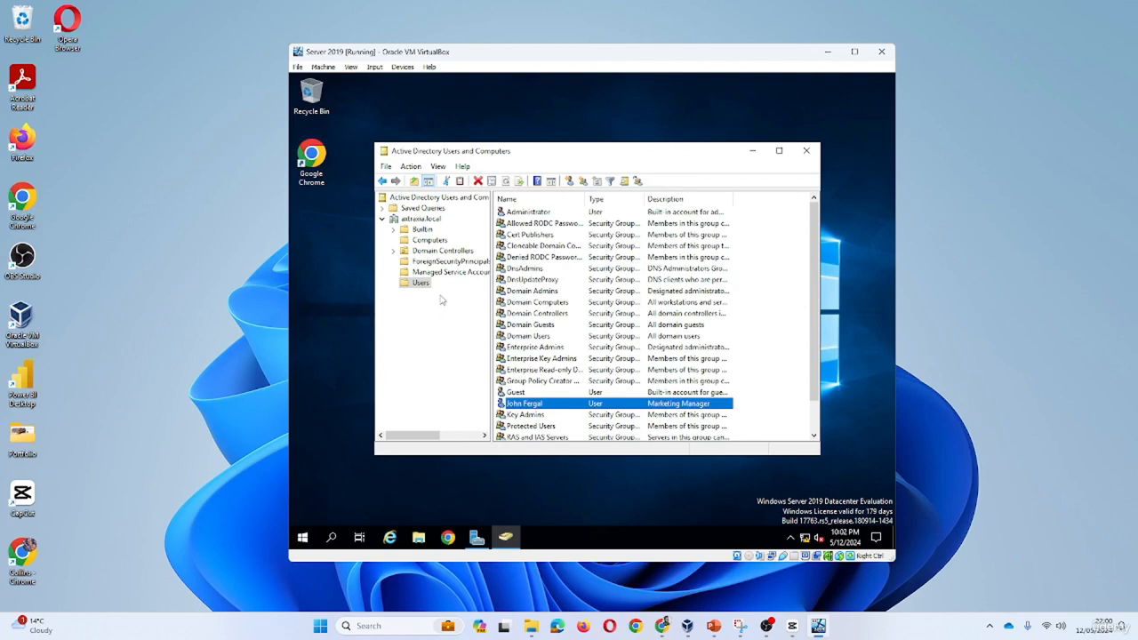
{"action": "right_click", "coordinate": [548, 407]}
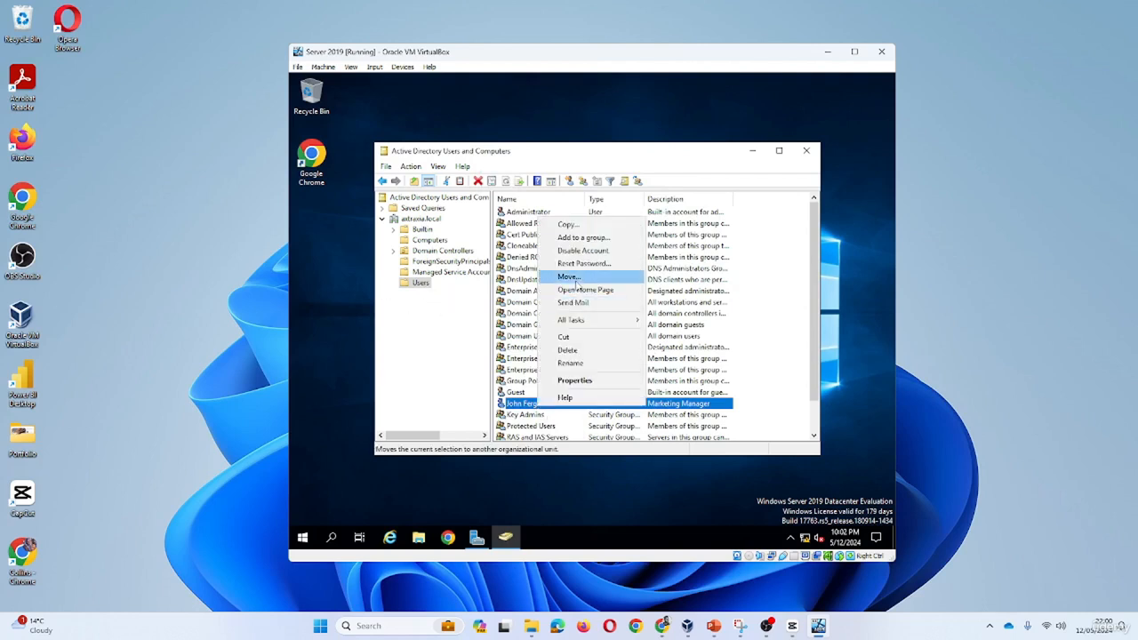
{"action": "left_click", "coordinate": [569, 224]}
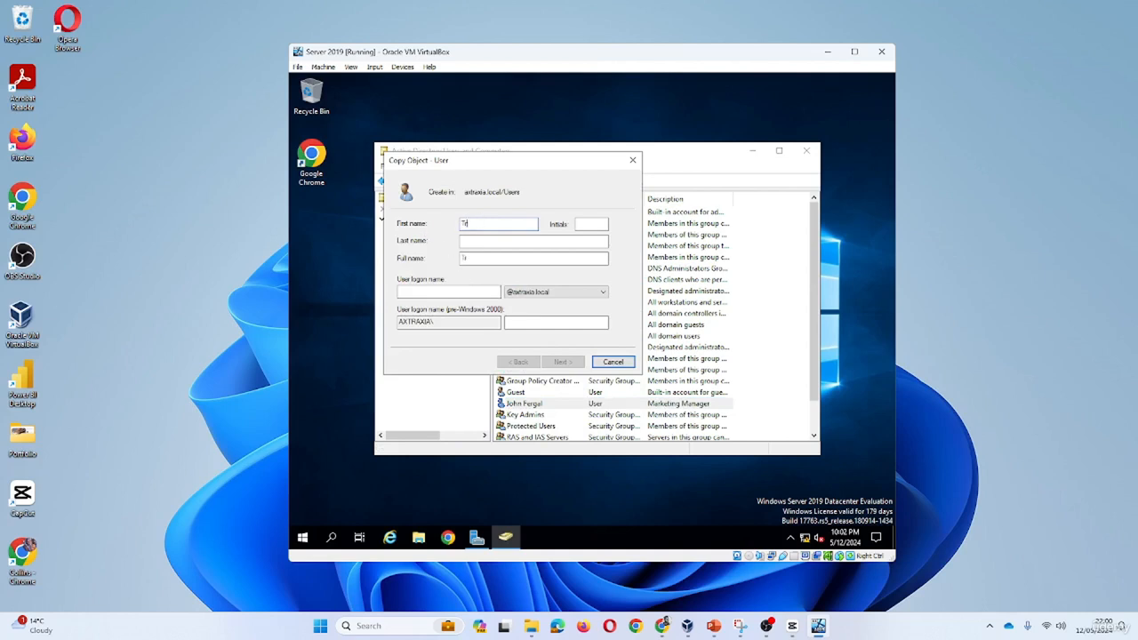
{"action": "left_click", "coordinate": [496, 241]}
{"action": "type", "text": "Wil"}
{"action": "key", "text": "BackSpace"}
{"action": "key", "text": "BackSpace"}
{"action": "key", "text": "BackSpace"}
{"action": "type", "text": "Mi"}
{"action": "left_click", "coordinate": [462, 288]}
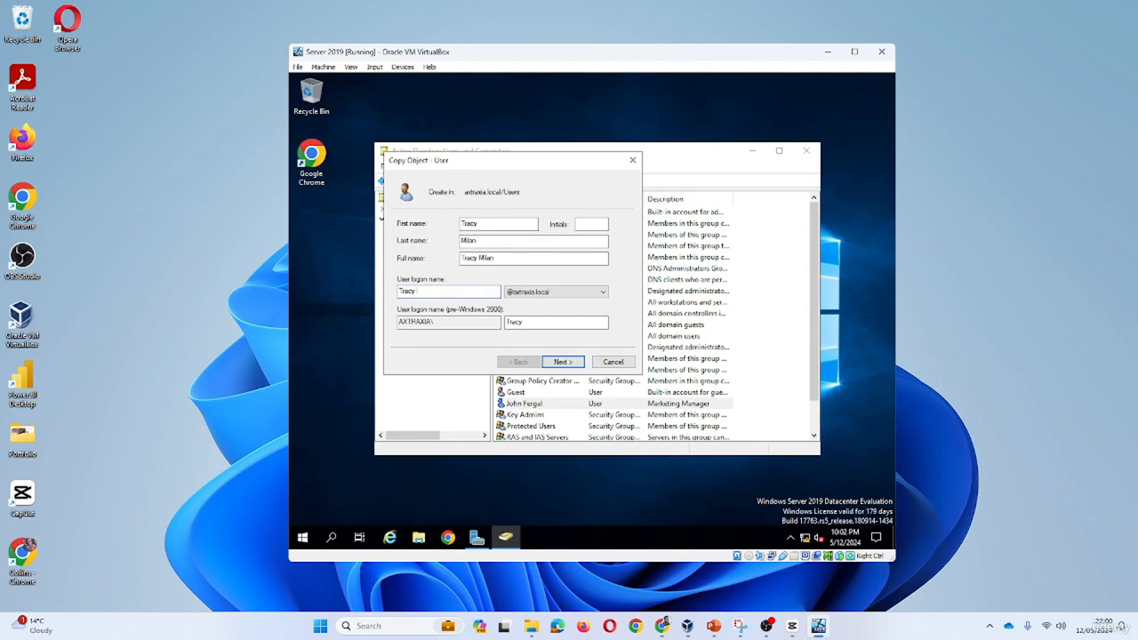
{"action": "type", "text": "."}
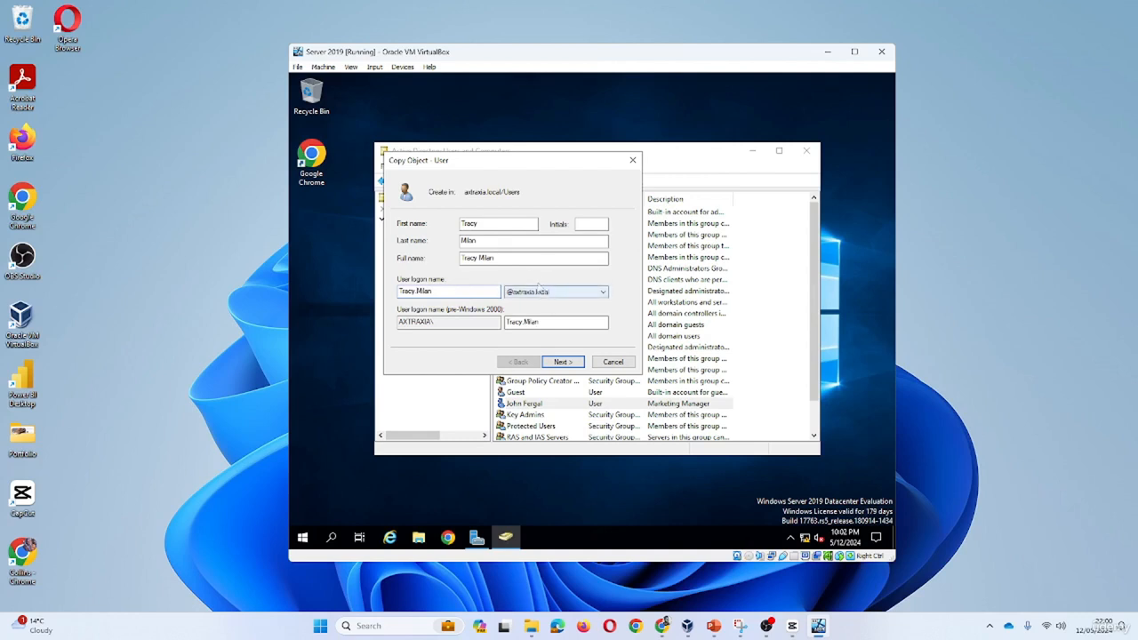
Set the copied account's password and finish creating the new user
{"action": "left_click", "coordinate": [563, 362]}
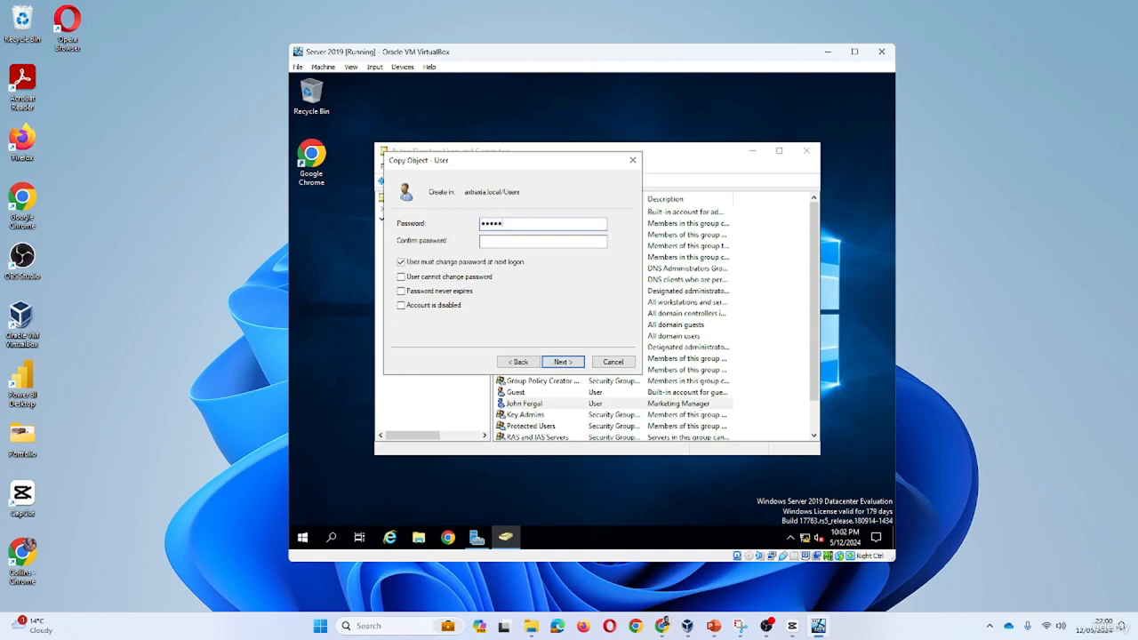
{"action": "key", "text": "Tab"}
{"action": "type", "text": "••••••••"}
{"action": "left_click", "coordinate": [564, 365]}
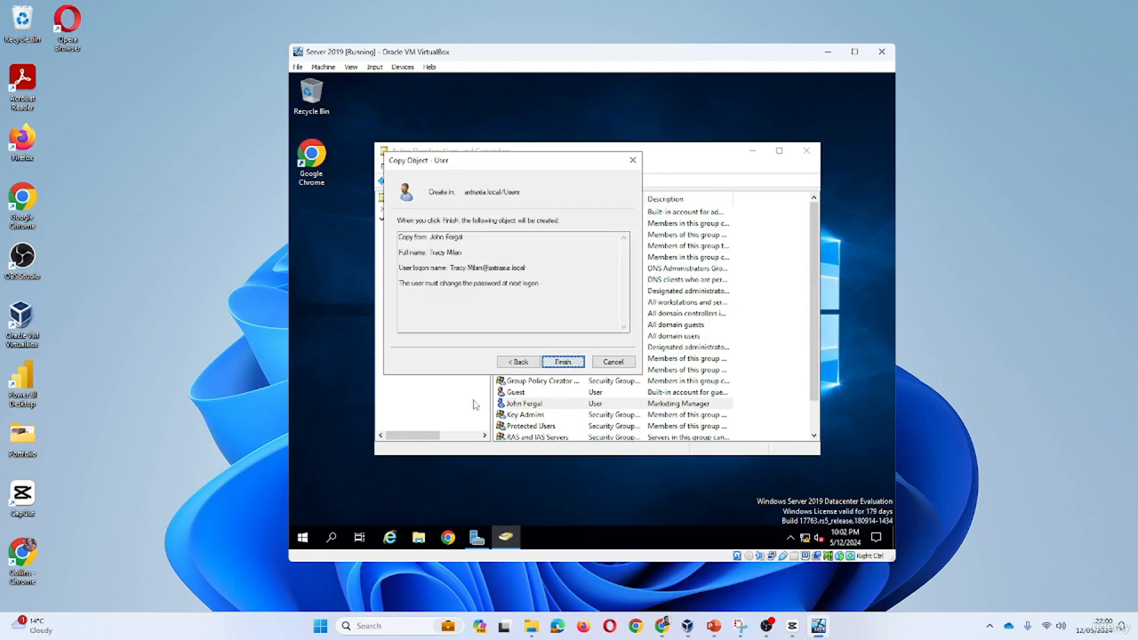
{"action": "left_click", "coordinate": [563, 364]}
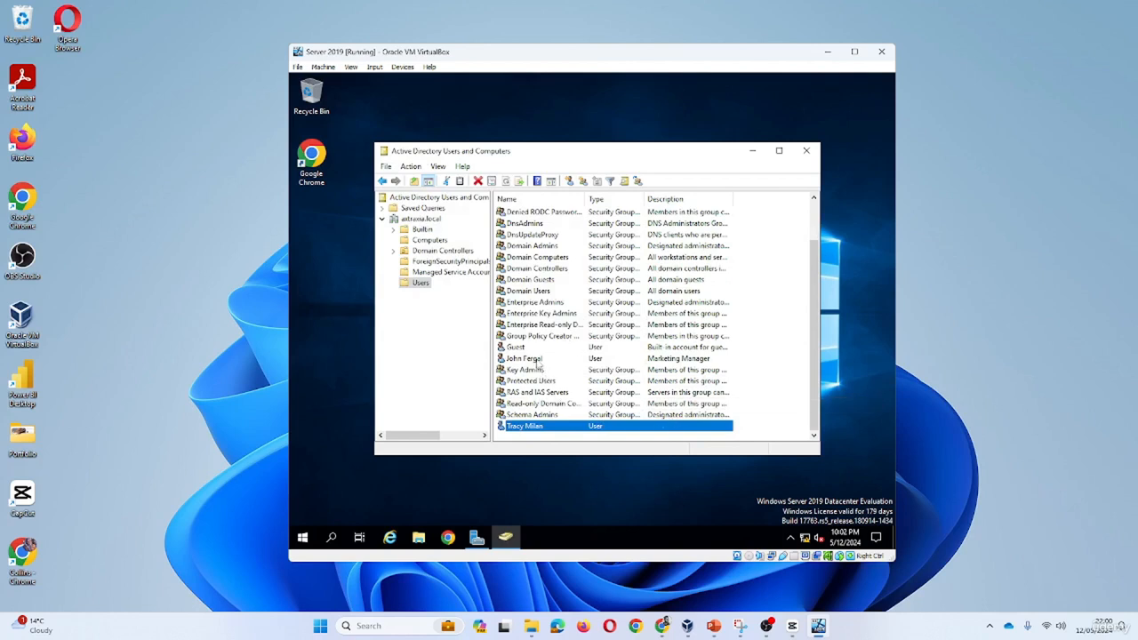
Verify the new user's Organization tab shows department Sales & Marketing and company AXTRAXIA
{"action": "double_click", "coordinate": [532, 427]}
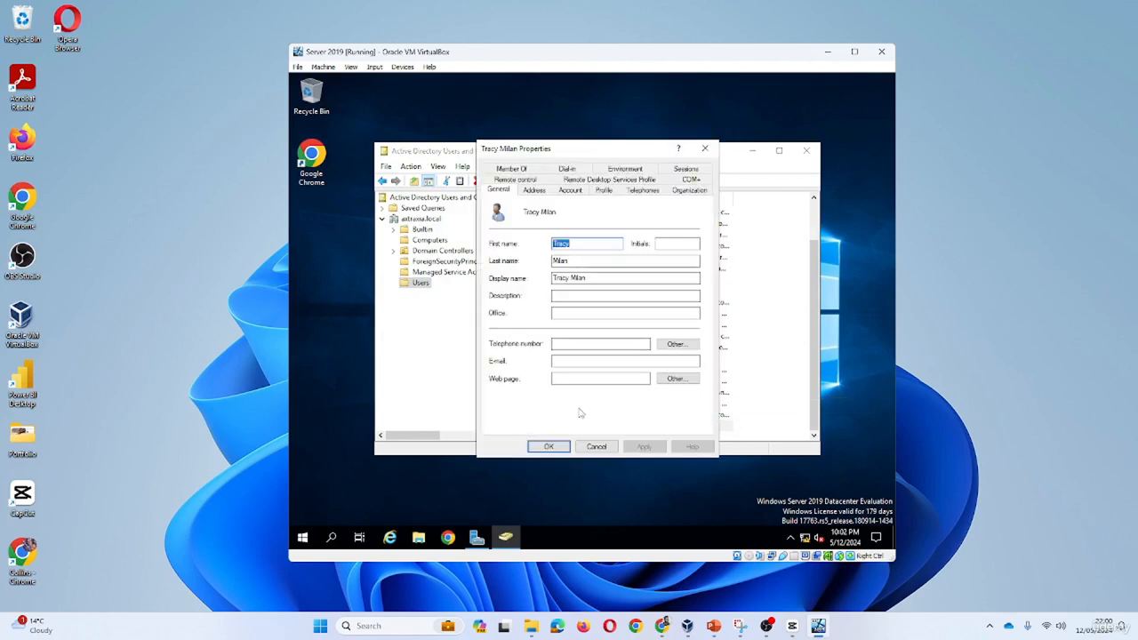
{"action": "left_click", "coordinate": [535, 191]}
{"action": "left_click", "coordinate": [570, 191]}
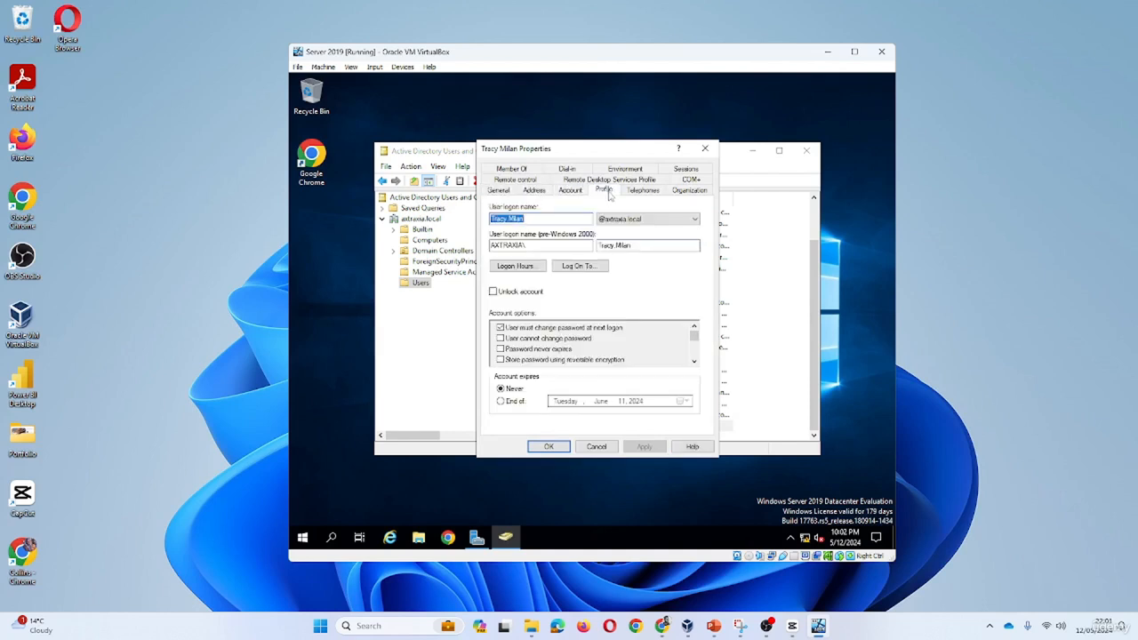
{"action": "left_click", "coordinate": [604, 191]}
{"action": "left_click", "coordinate": [652, 192]}
{"action": "left_click", "coordinate": [680, 192]}
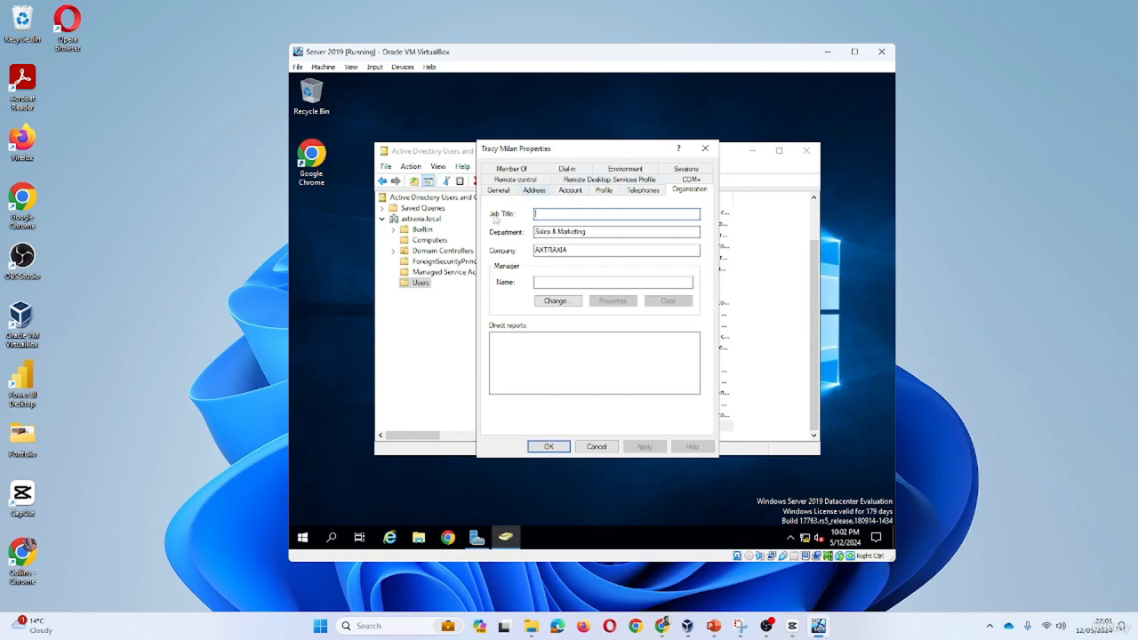
{"action": "left_click", "coordinate": [465, 291]}
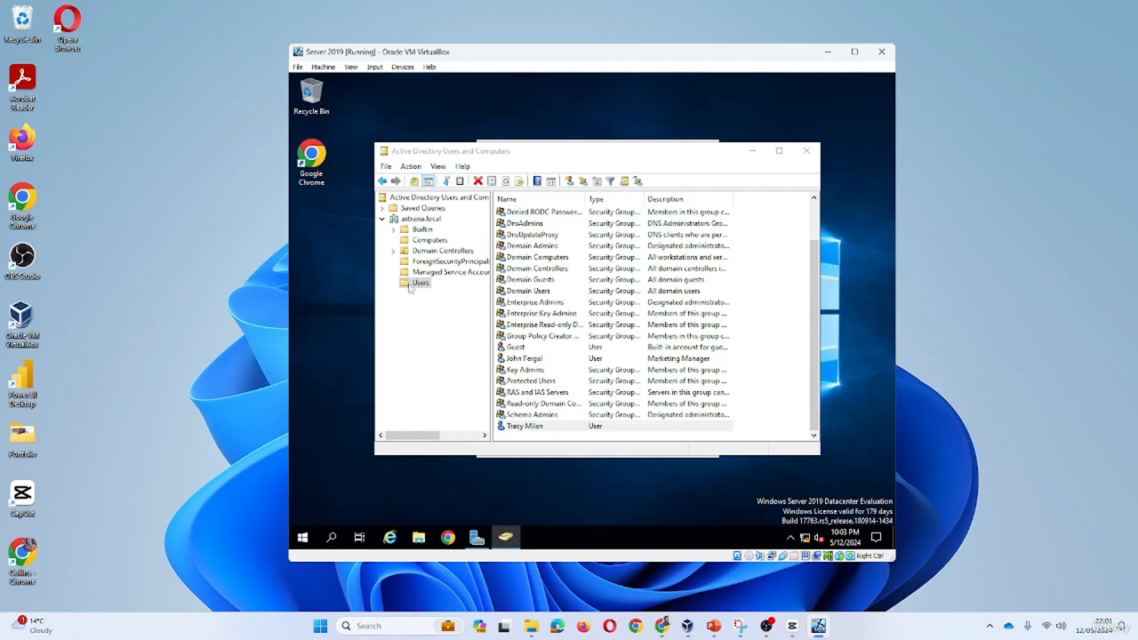
Reopen the new user's Properties on the General tab, with description, office, phone and e-mail empty
{"action": "scroll", "coordinate": [627, 344], "scroll_direction": "up", "scroll_amount": 2}
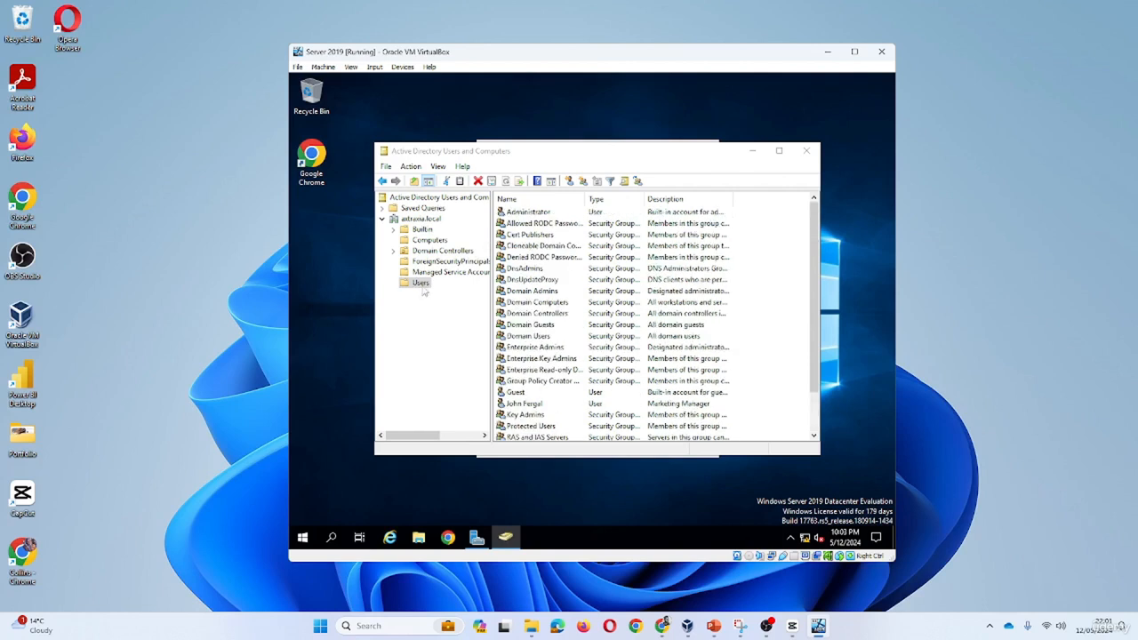
{"action": "scroll", "coordinate": [585, 337], "scroll_direction": "down", "scroll_amount": 2}
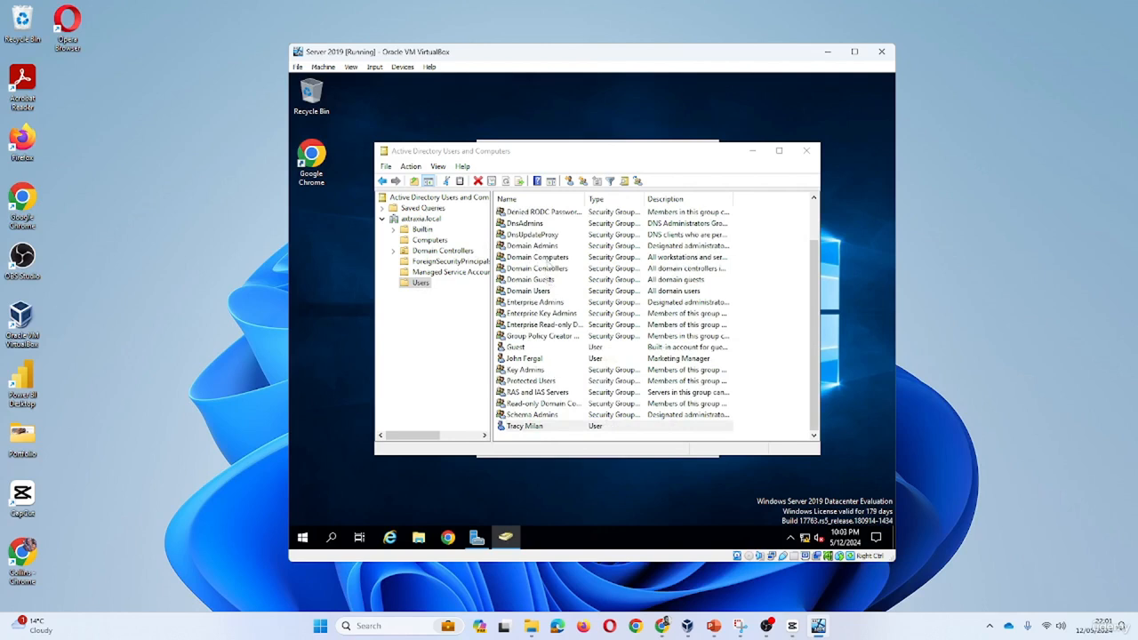
{"action": "scroll", "coordinate": [547, 266], "scroll_direction": "up", "scroll_amount": 2}
{"action": "scroll", "coordinate": [553, 282], "scroll_direction": "down", "scroll_amount": 2}
{"action": "right_click", "coordinate": [544, 426]}
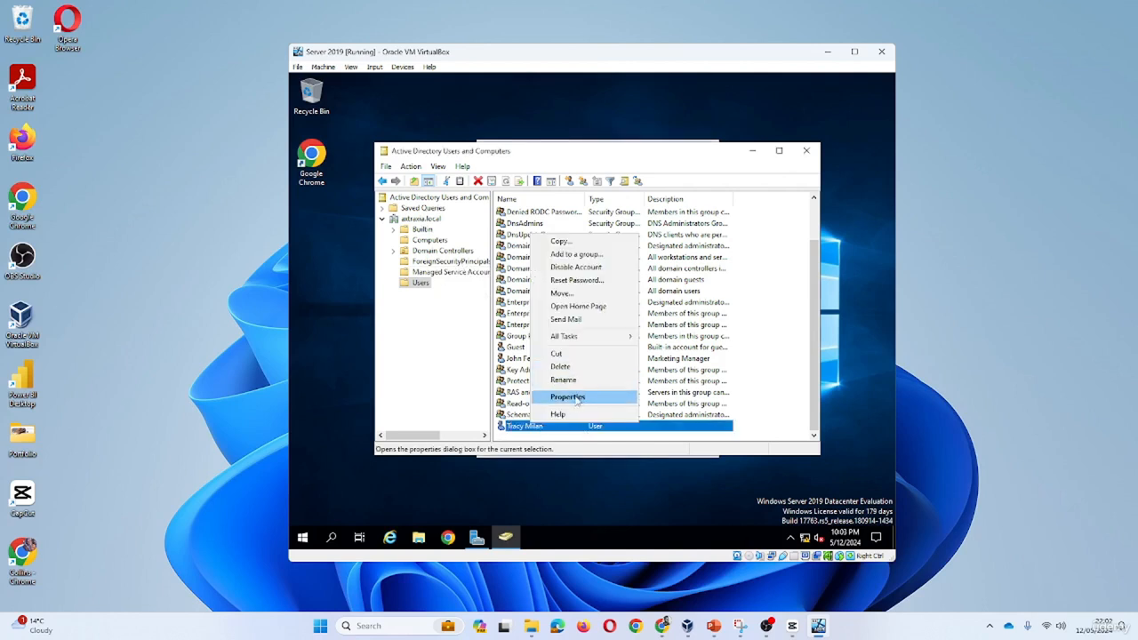
{"action": "left_click", "coordinate": [570, 396]}
{"action": "left_click", "coordinate": [499, 192]}
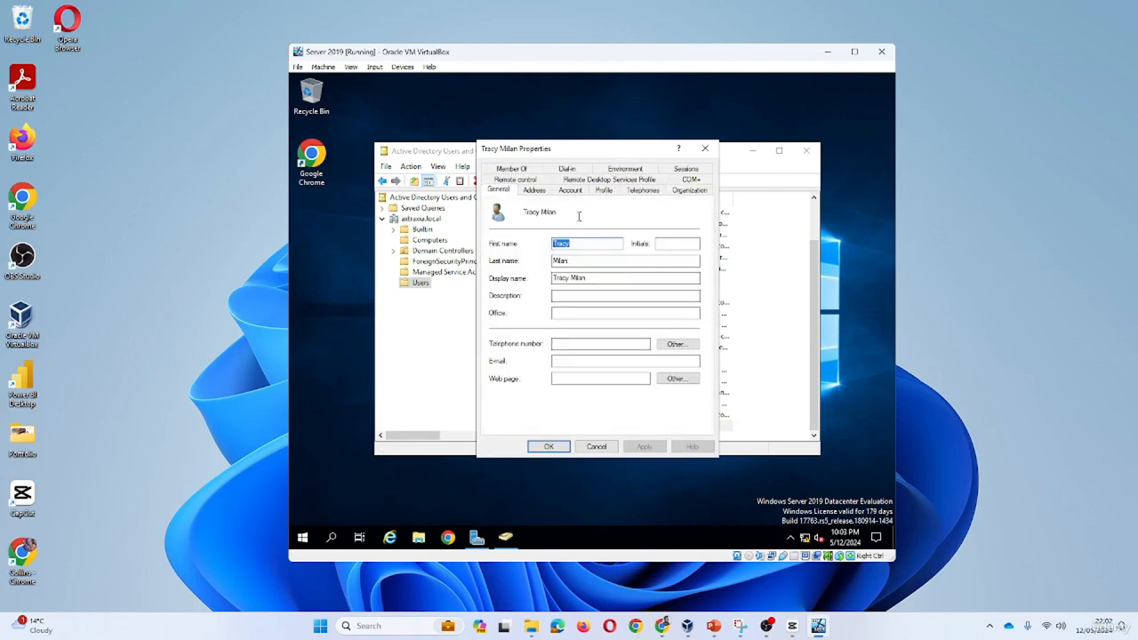